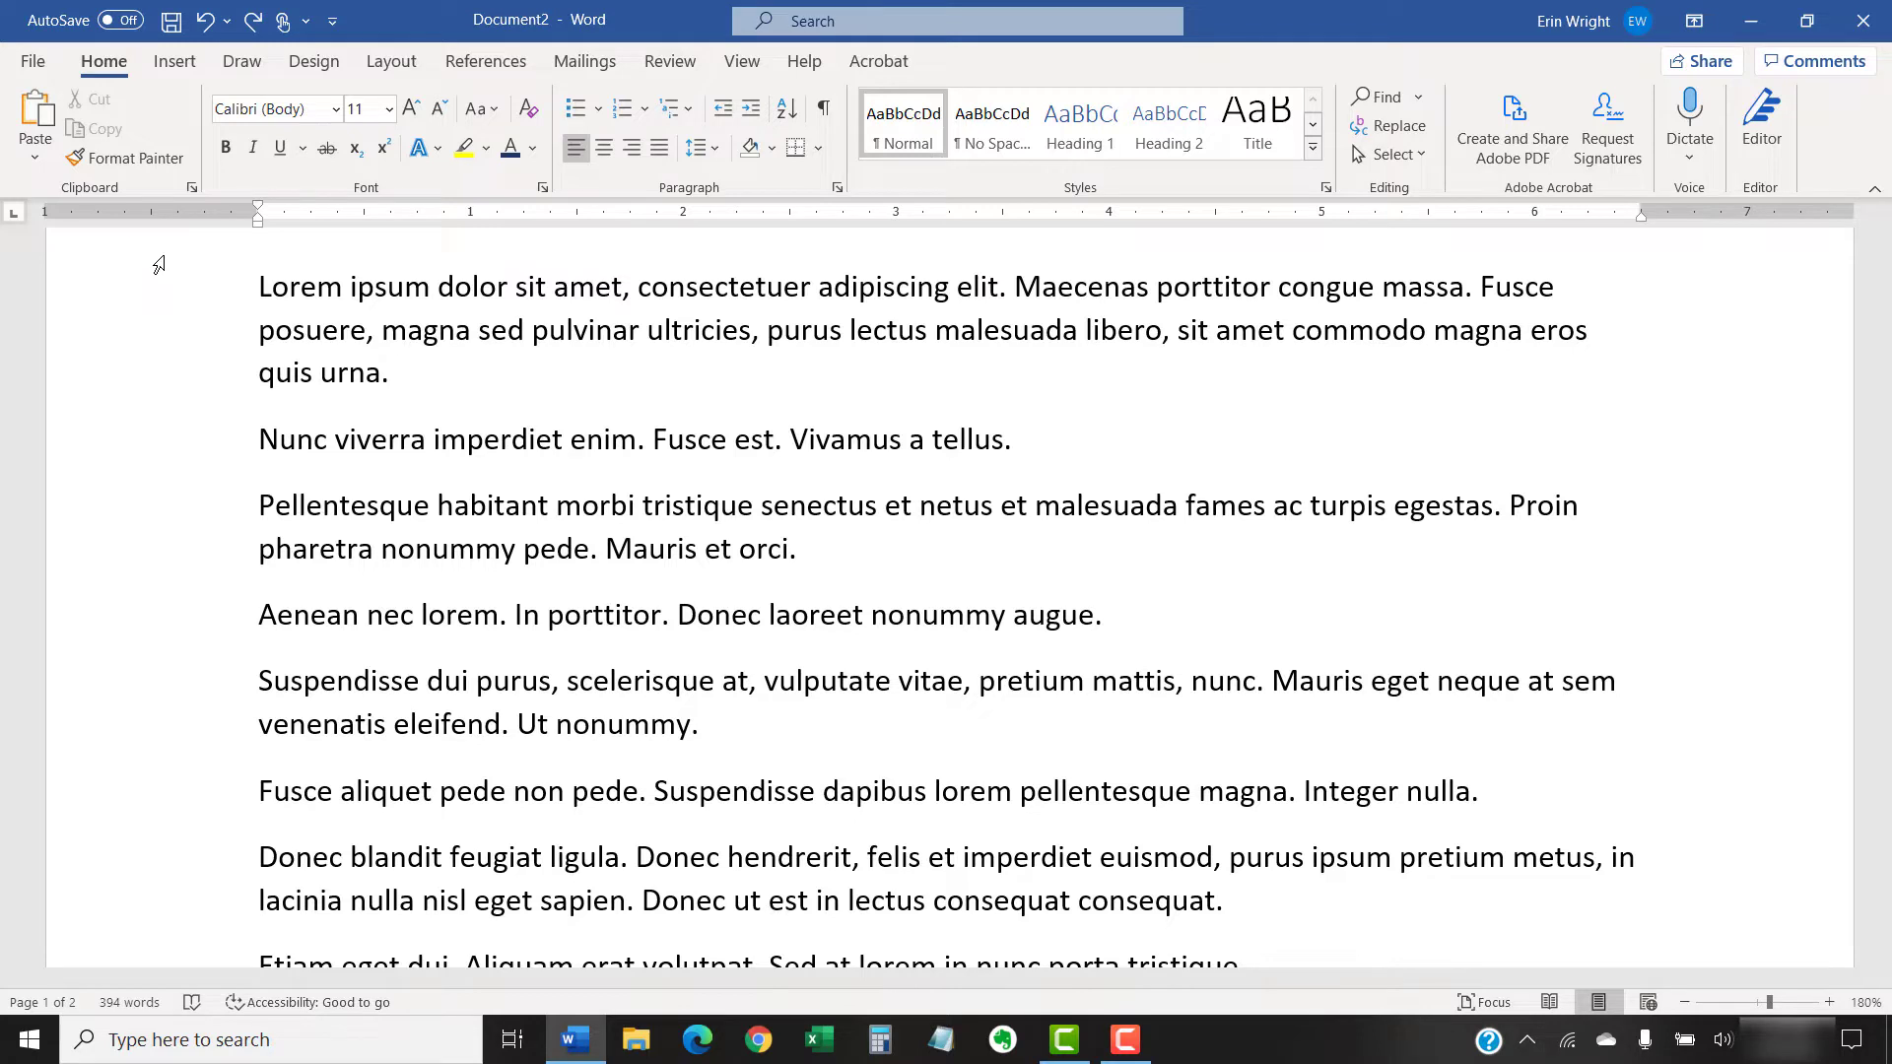
Step: Apply the built-in URGENT 1 watermark from the Design watermark gallery
left_click(313, 65)
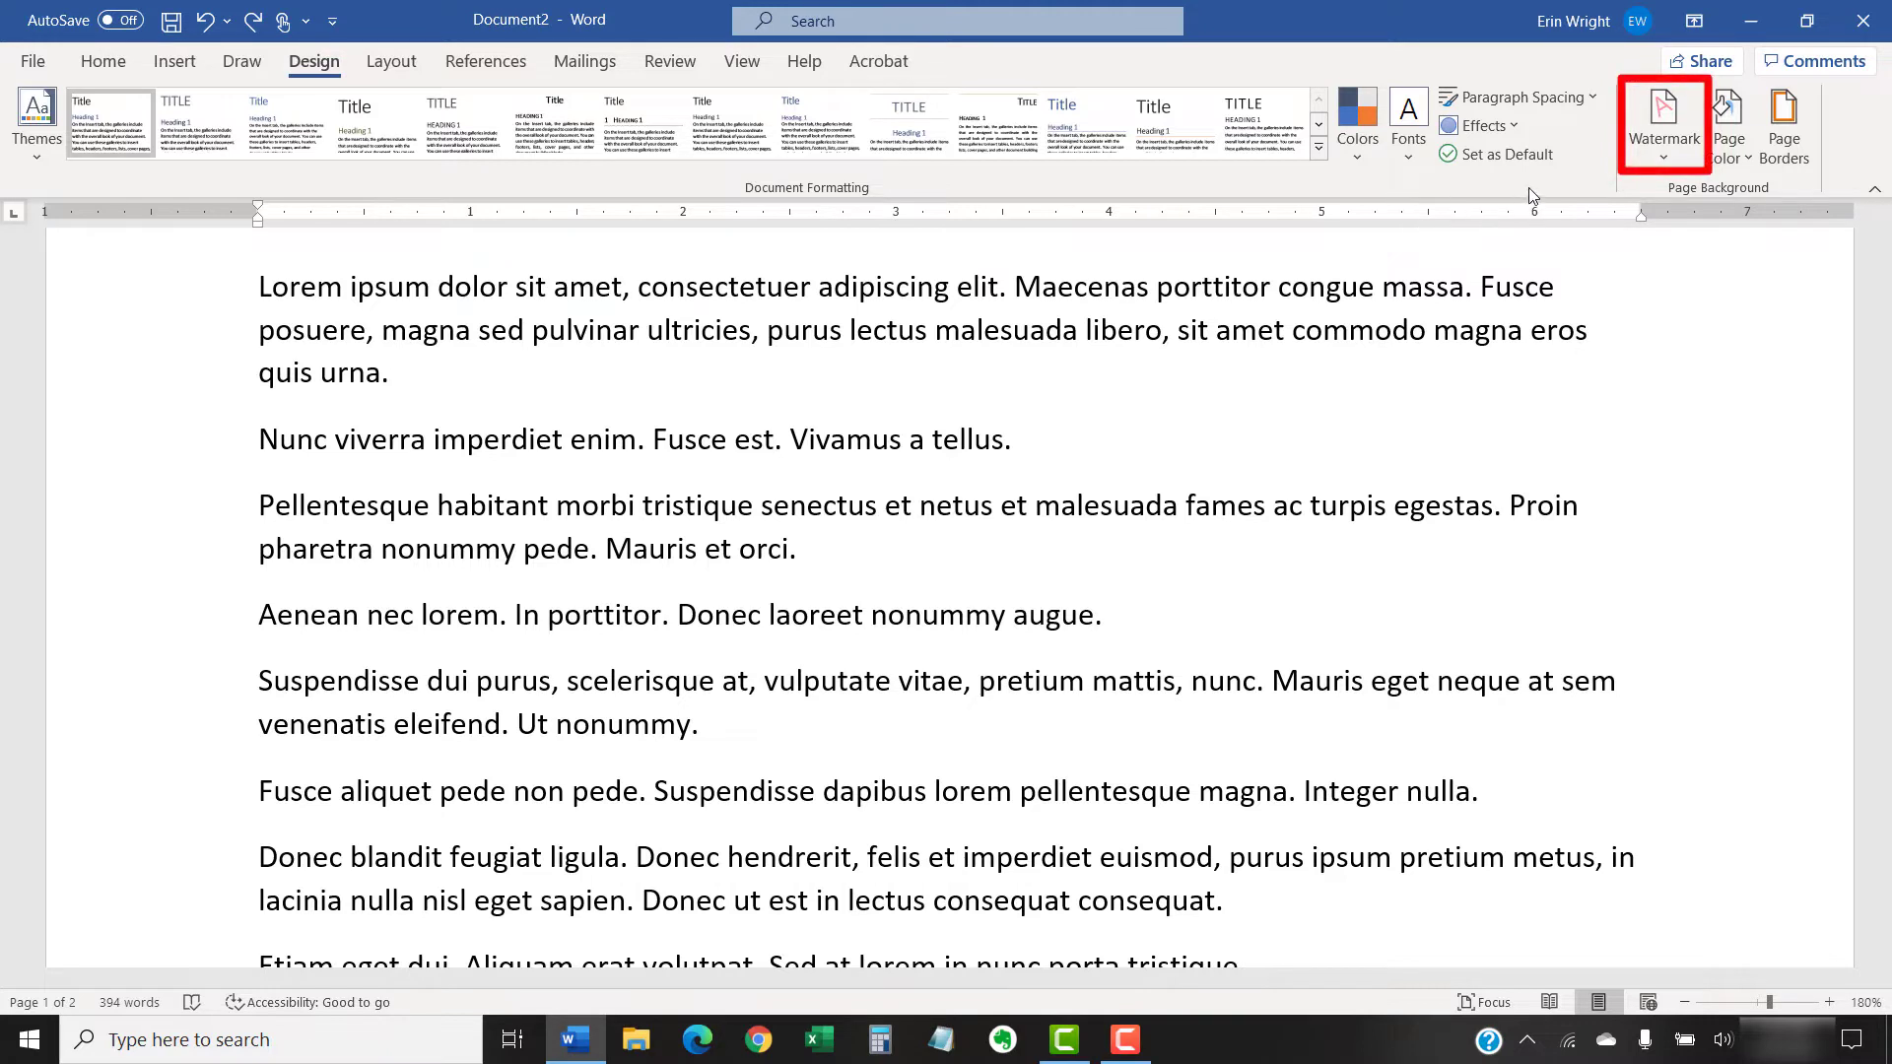
left_click(1638, 133)
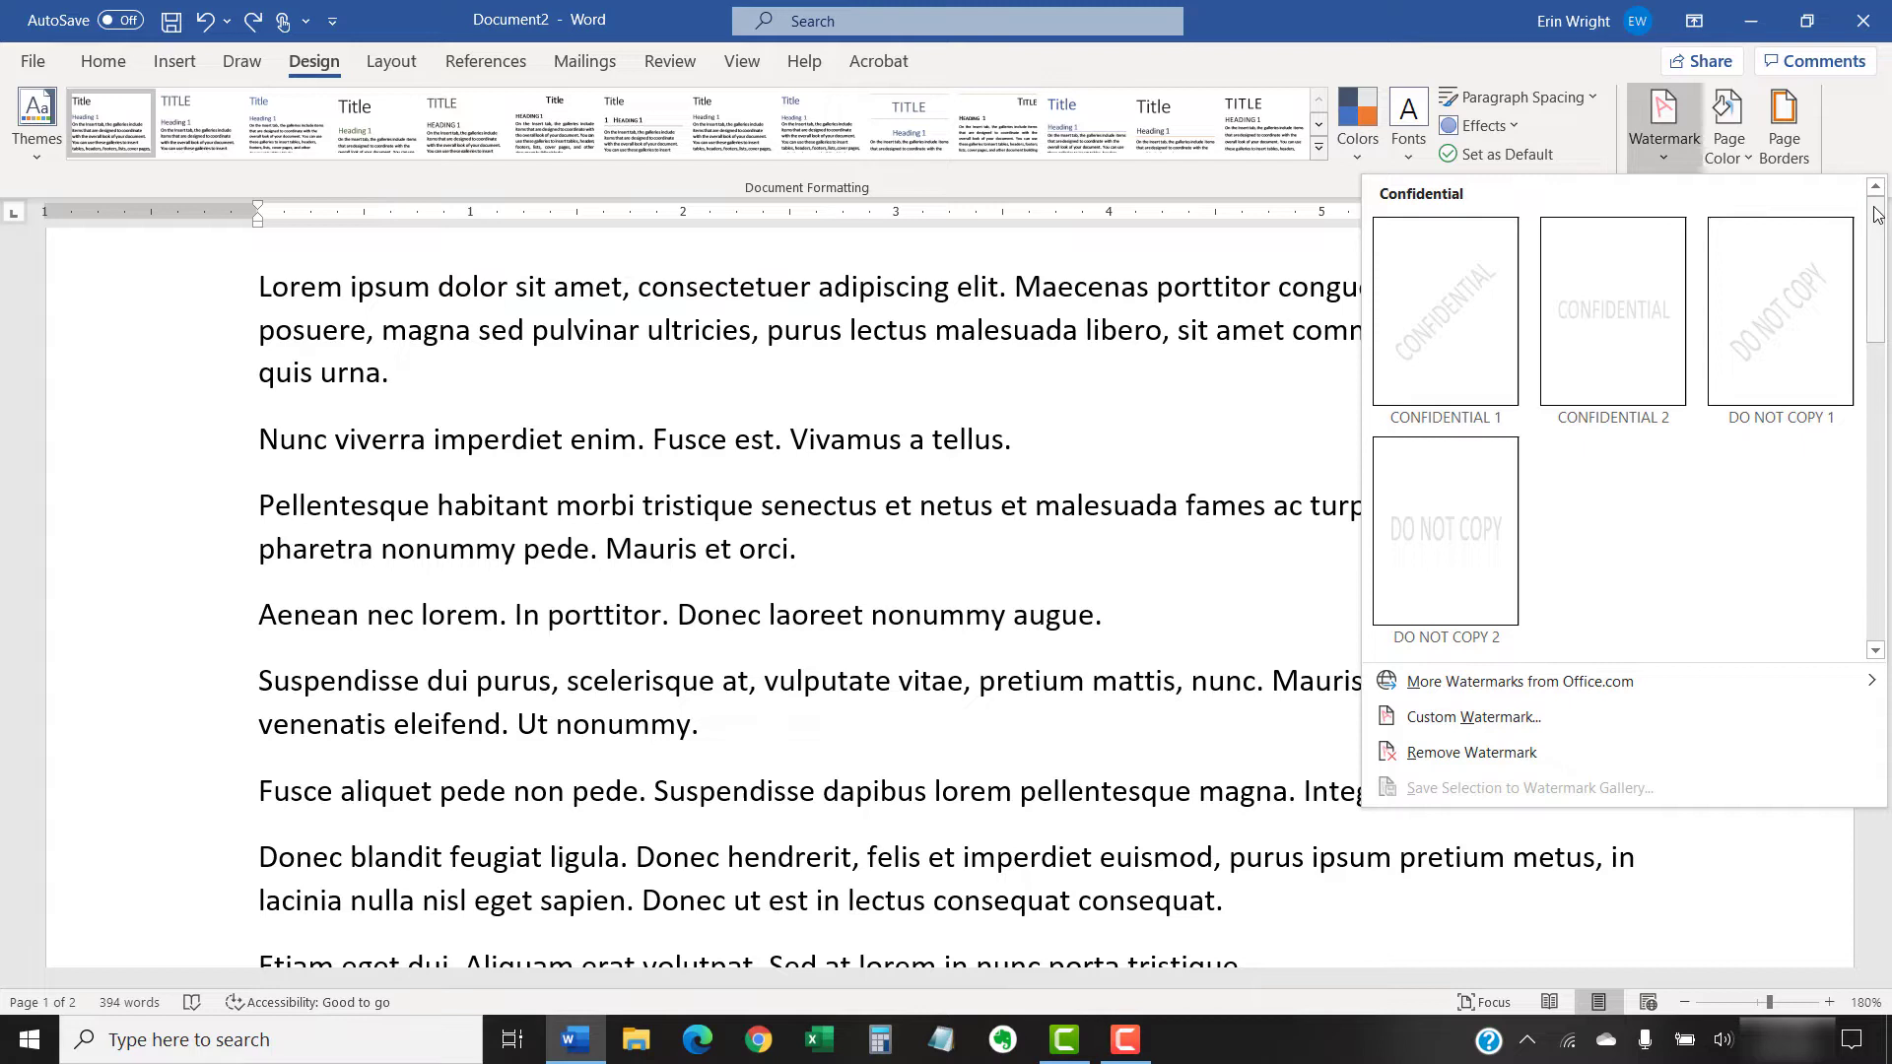
left_click_drag(1877, 215, 1861, 515)
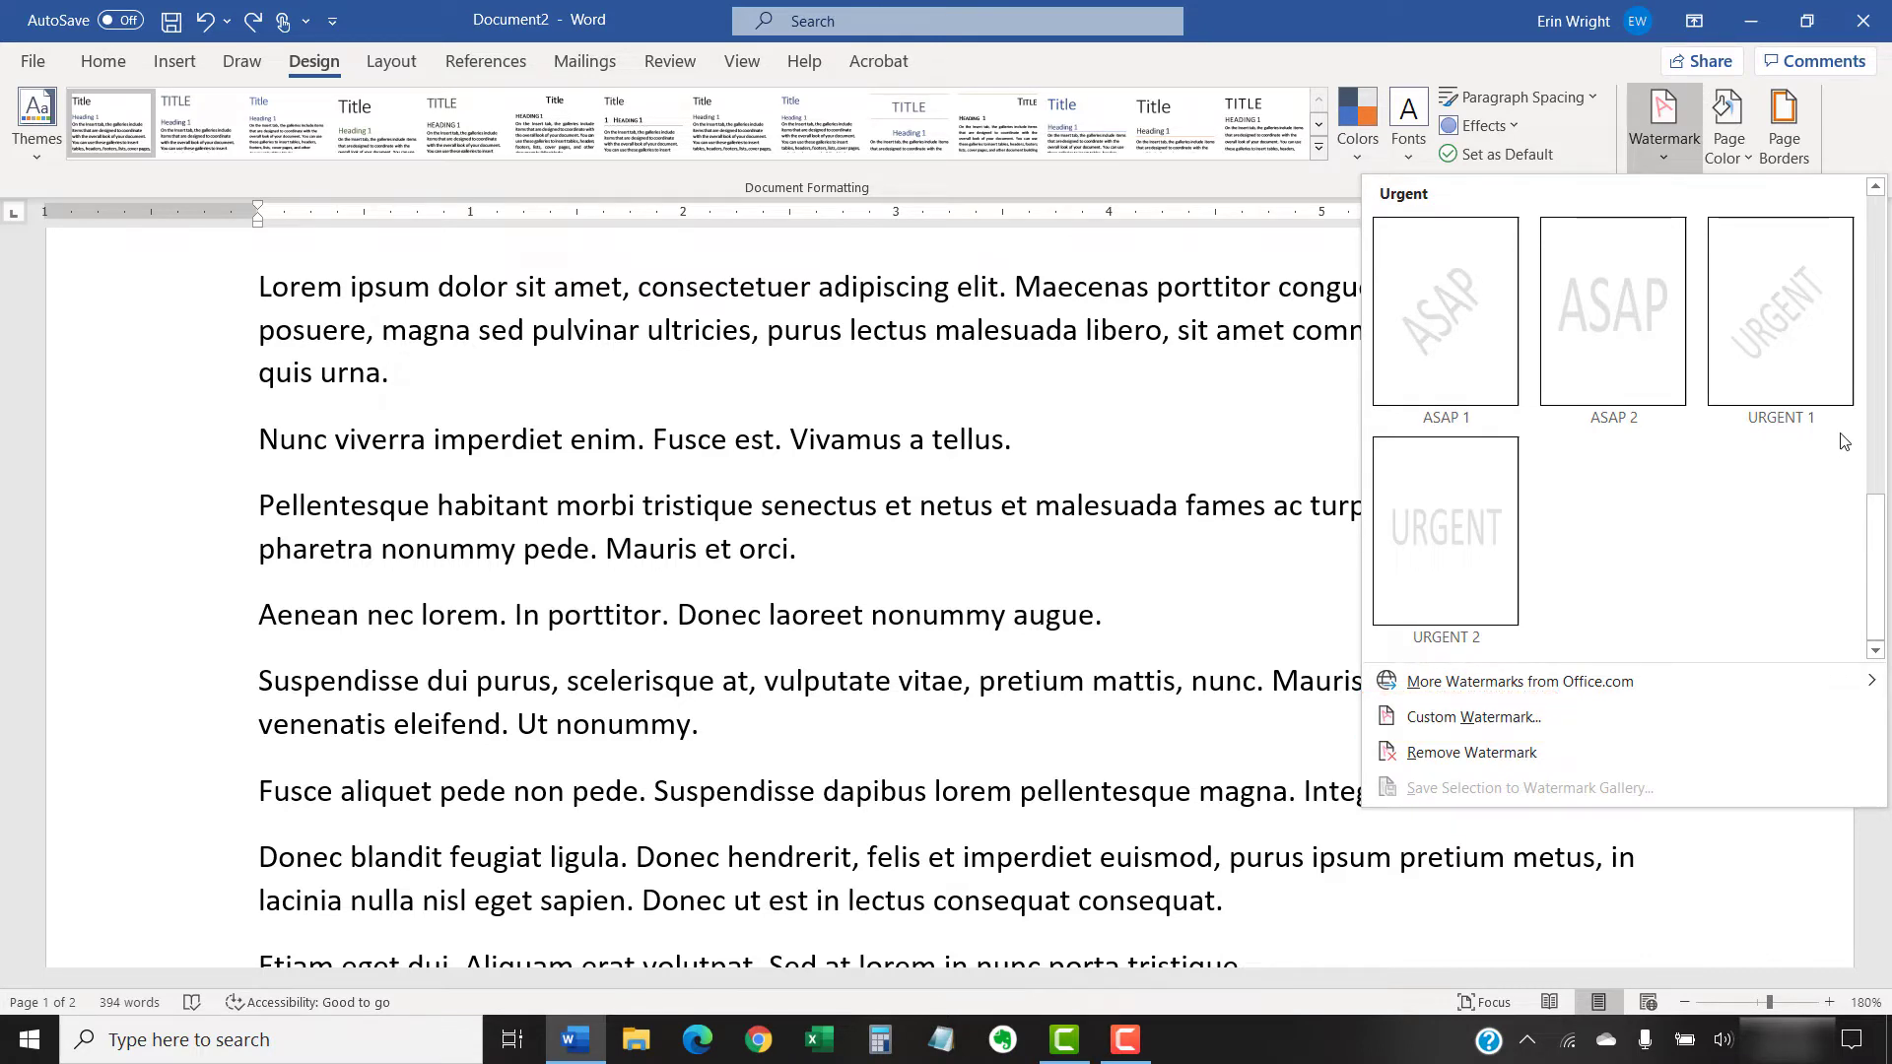
left_click(1806, 325)
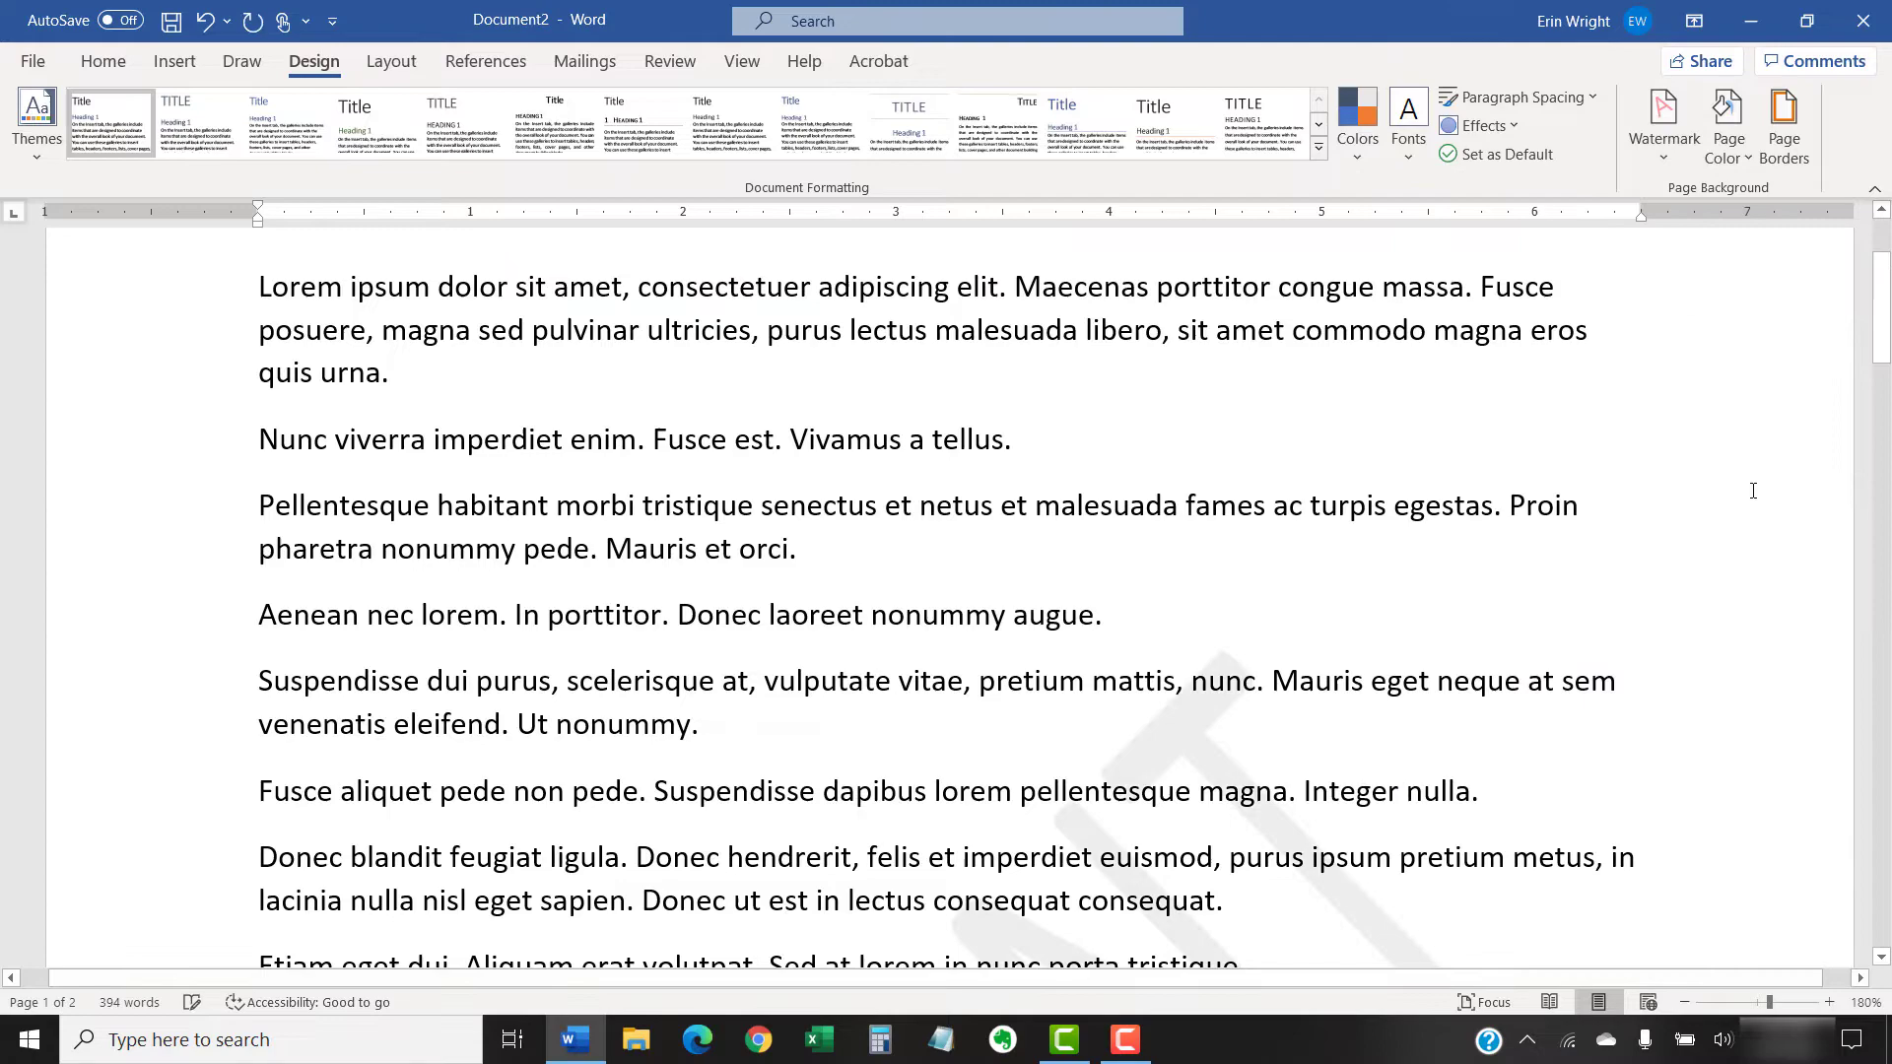
scroll(1752, 490, "down", 6)
scroll(1752, 491, "down", 1)
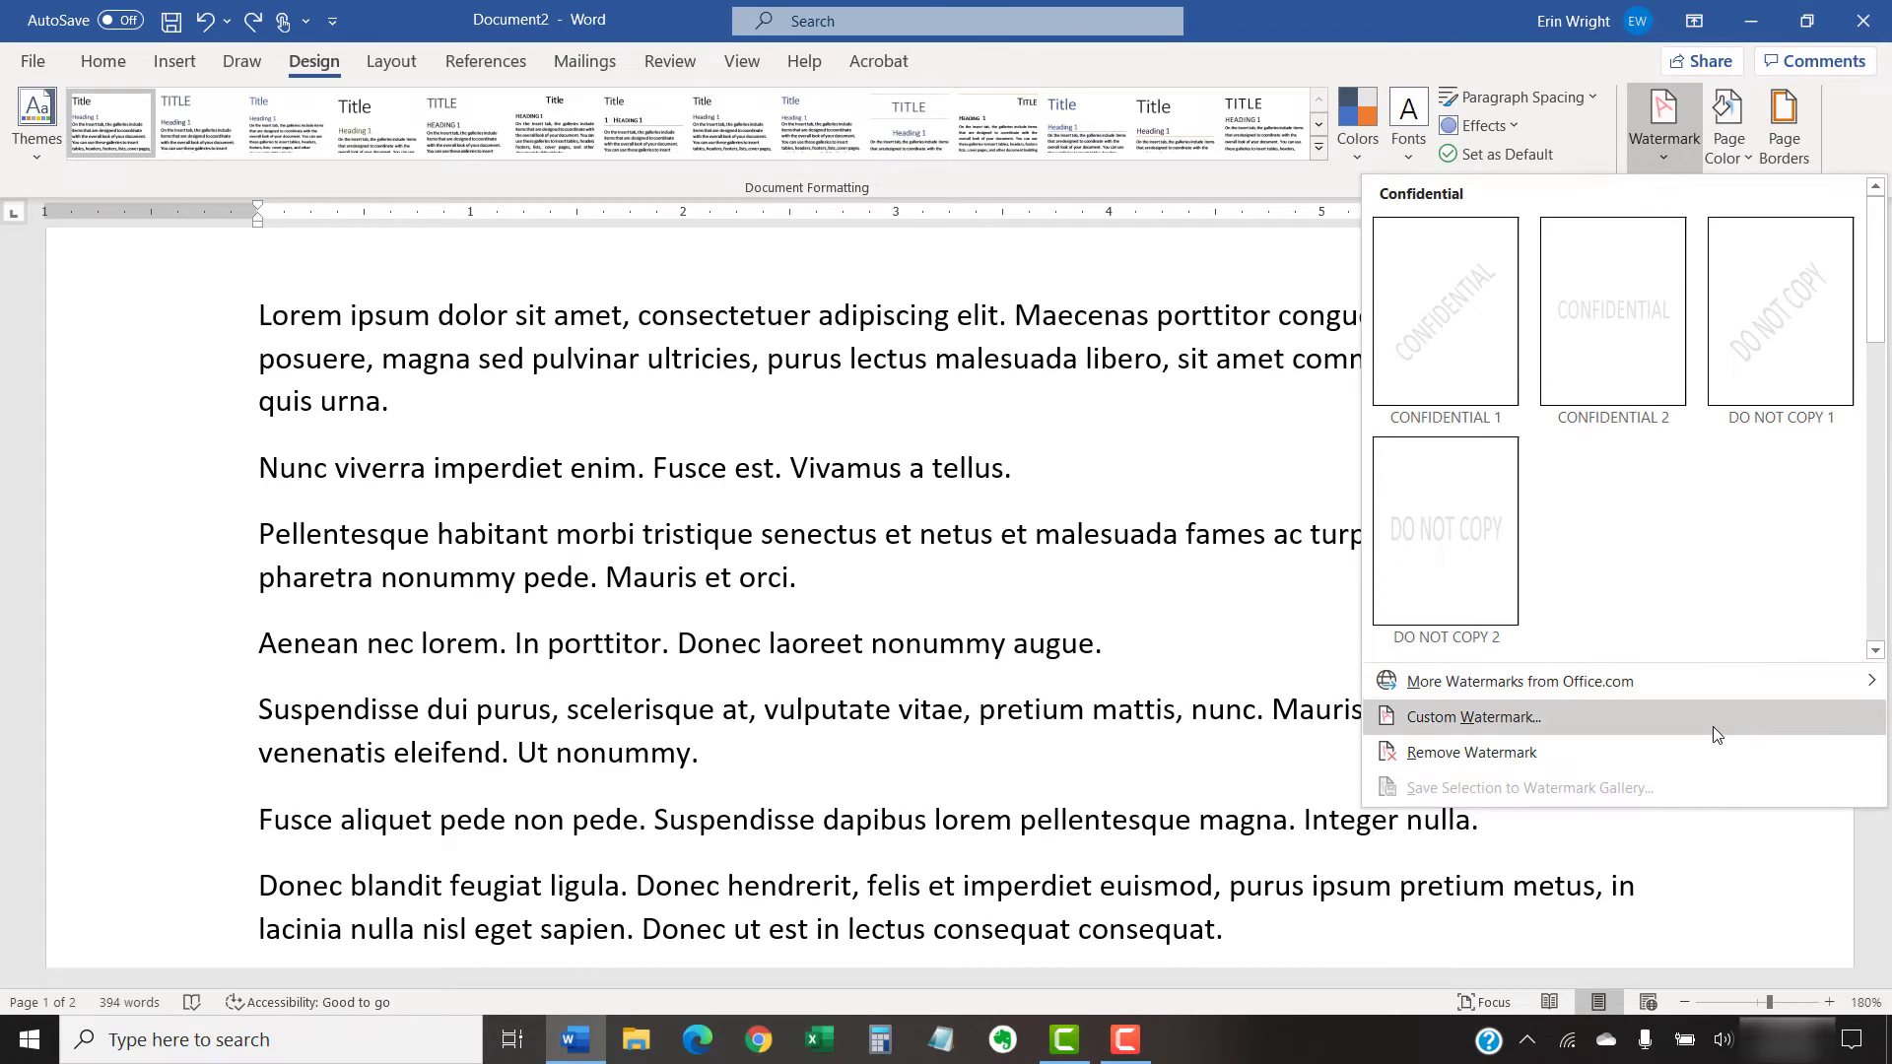
Step: Define a custom text watermark 'Top Secret' in Cambria, size 48, red, horizontal layout
left_click(1712, 725)
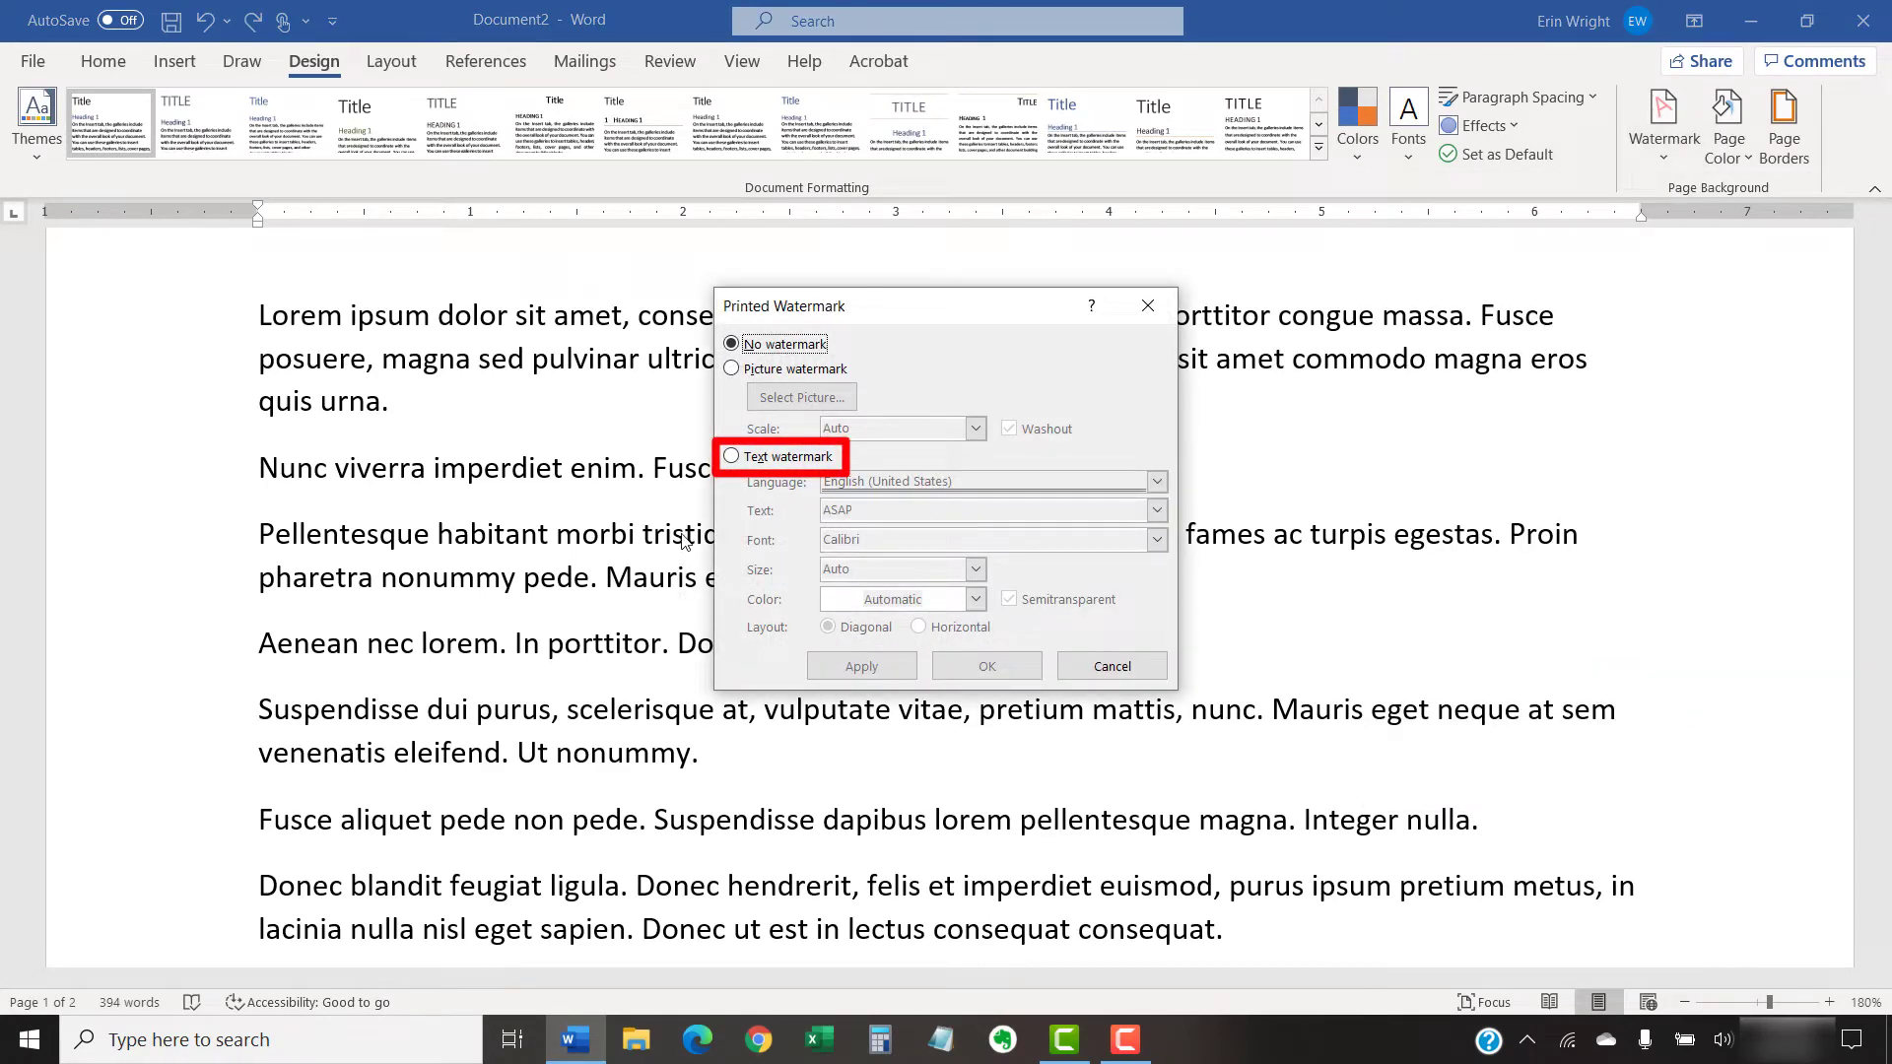
left_click(731, 456)
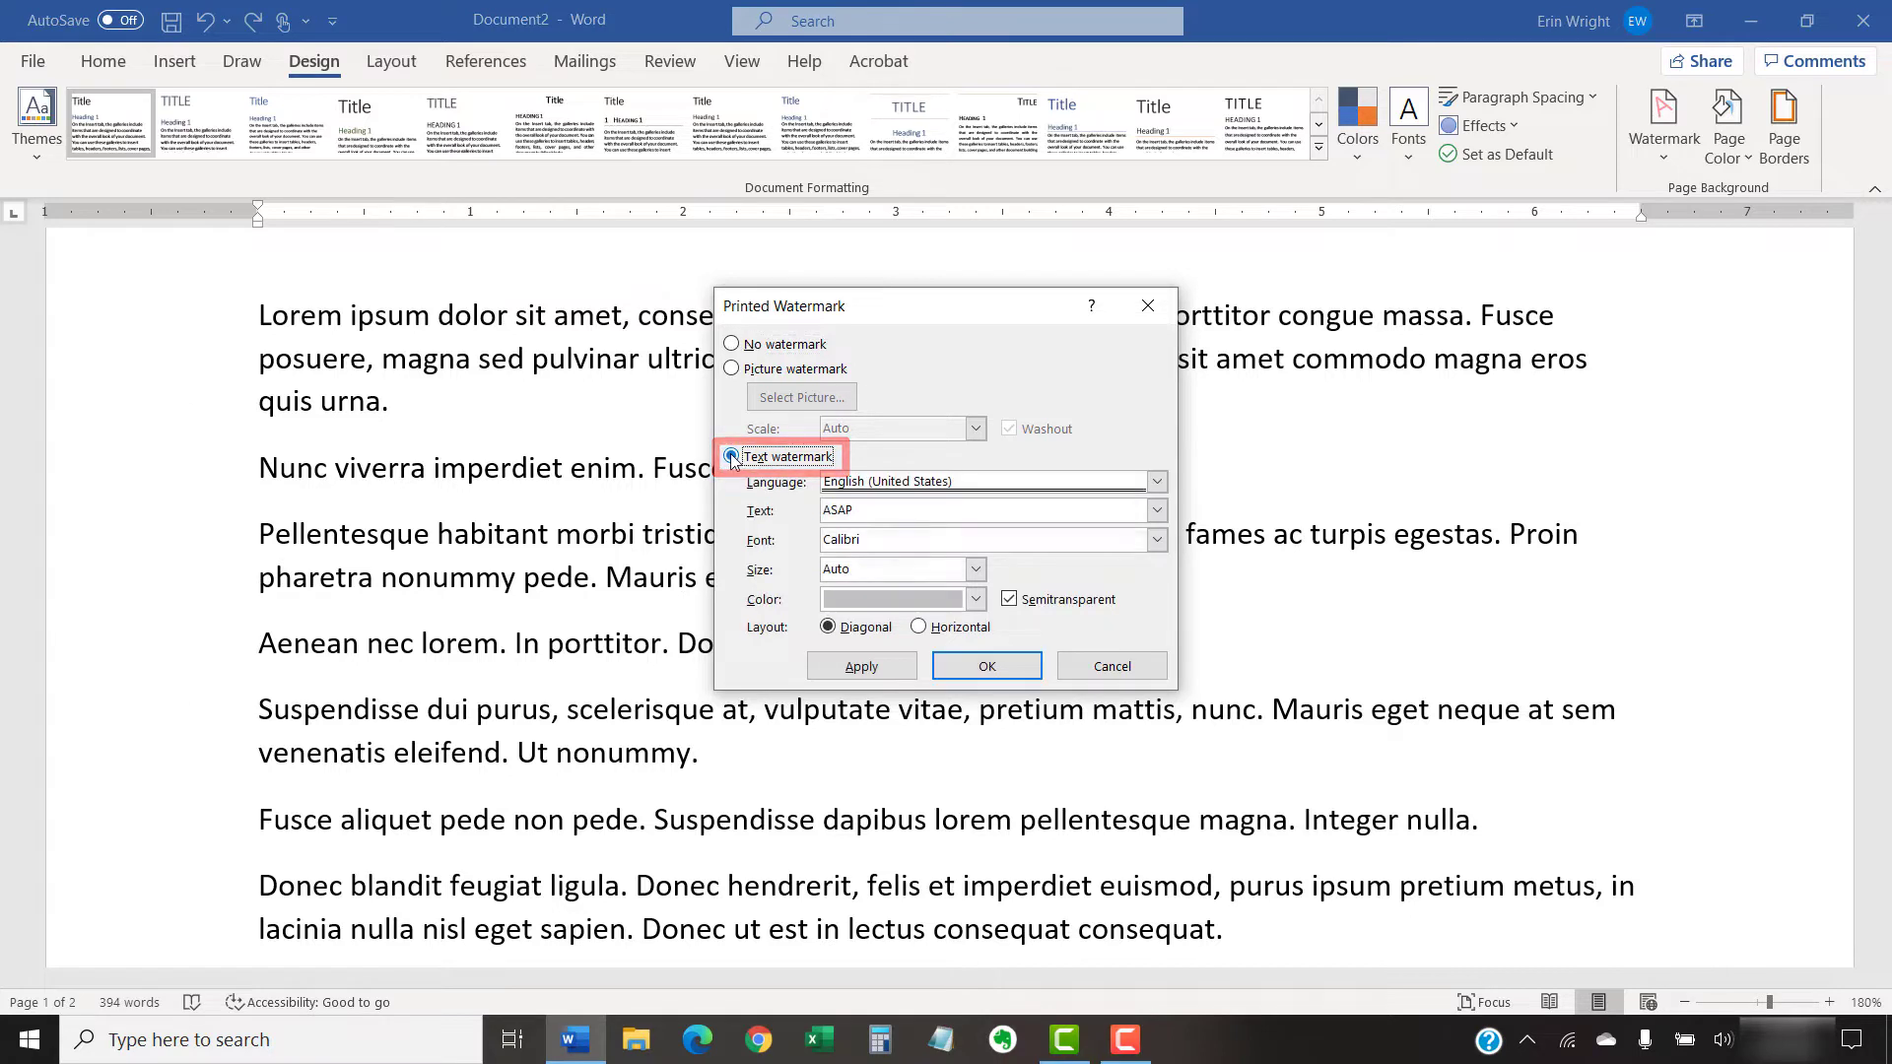
double_click(871, 508)
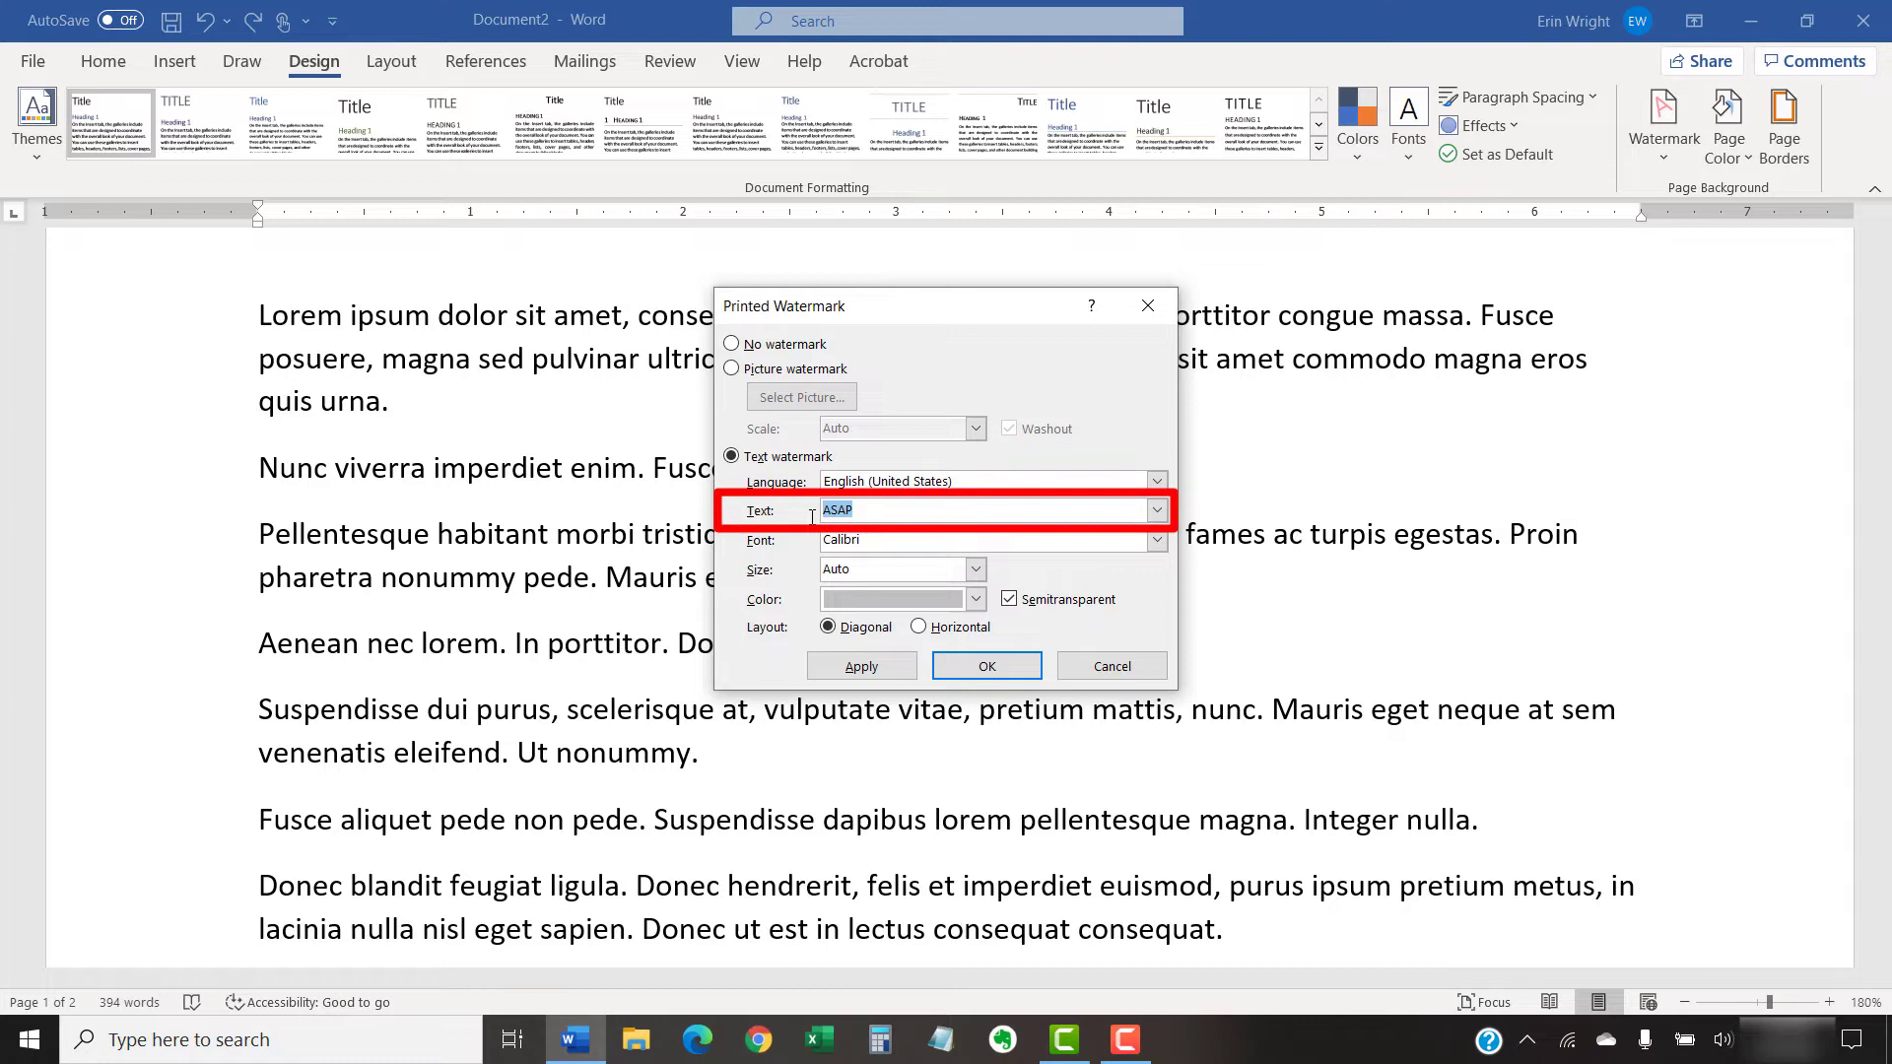
type("Top Secret")
left_click(1156, 540)
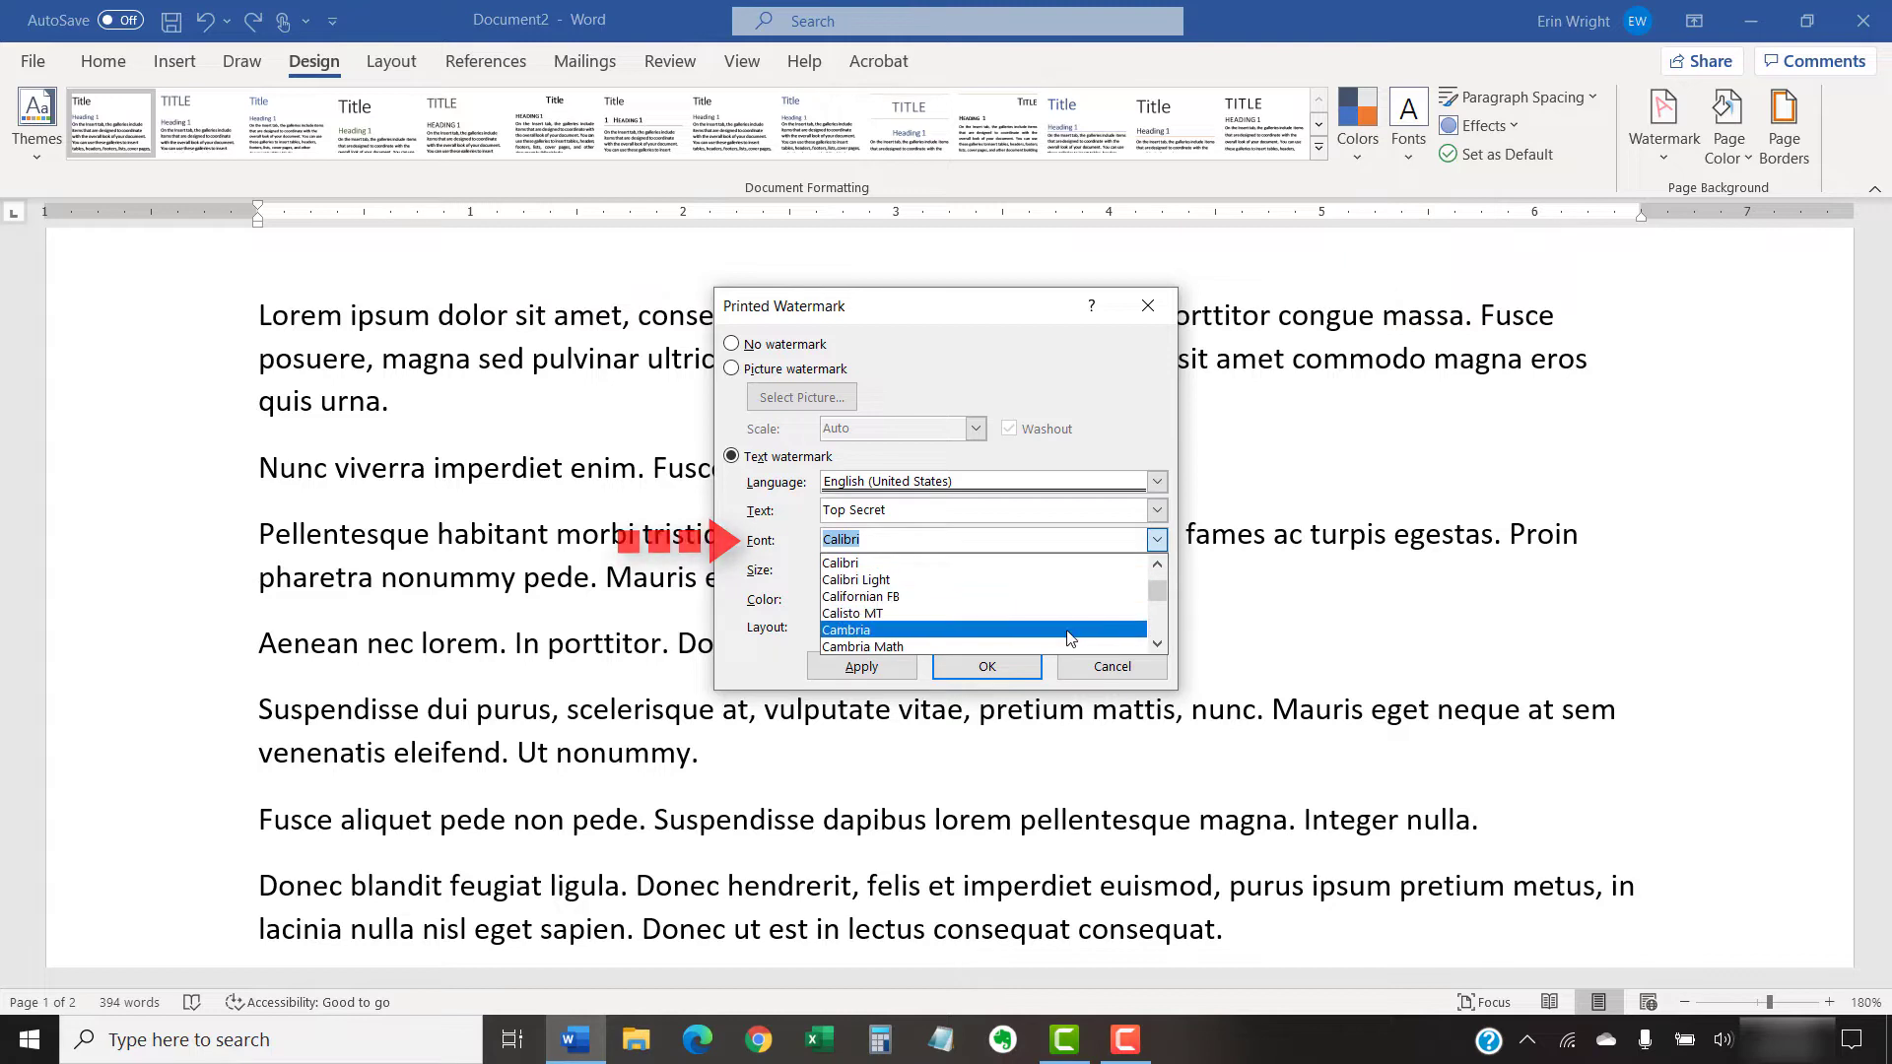
left_click(1072, 631)
left_click(975, 573)
left_click(976, 570)
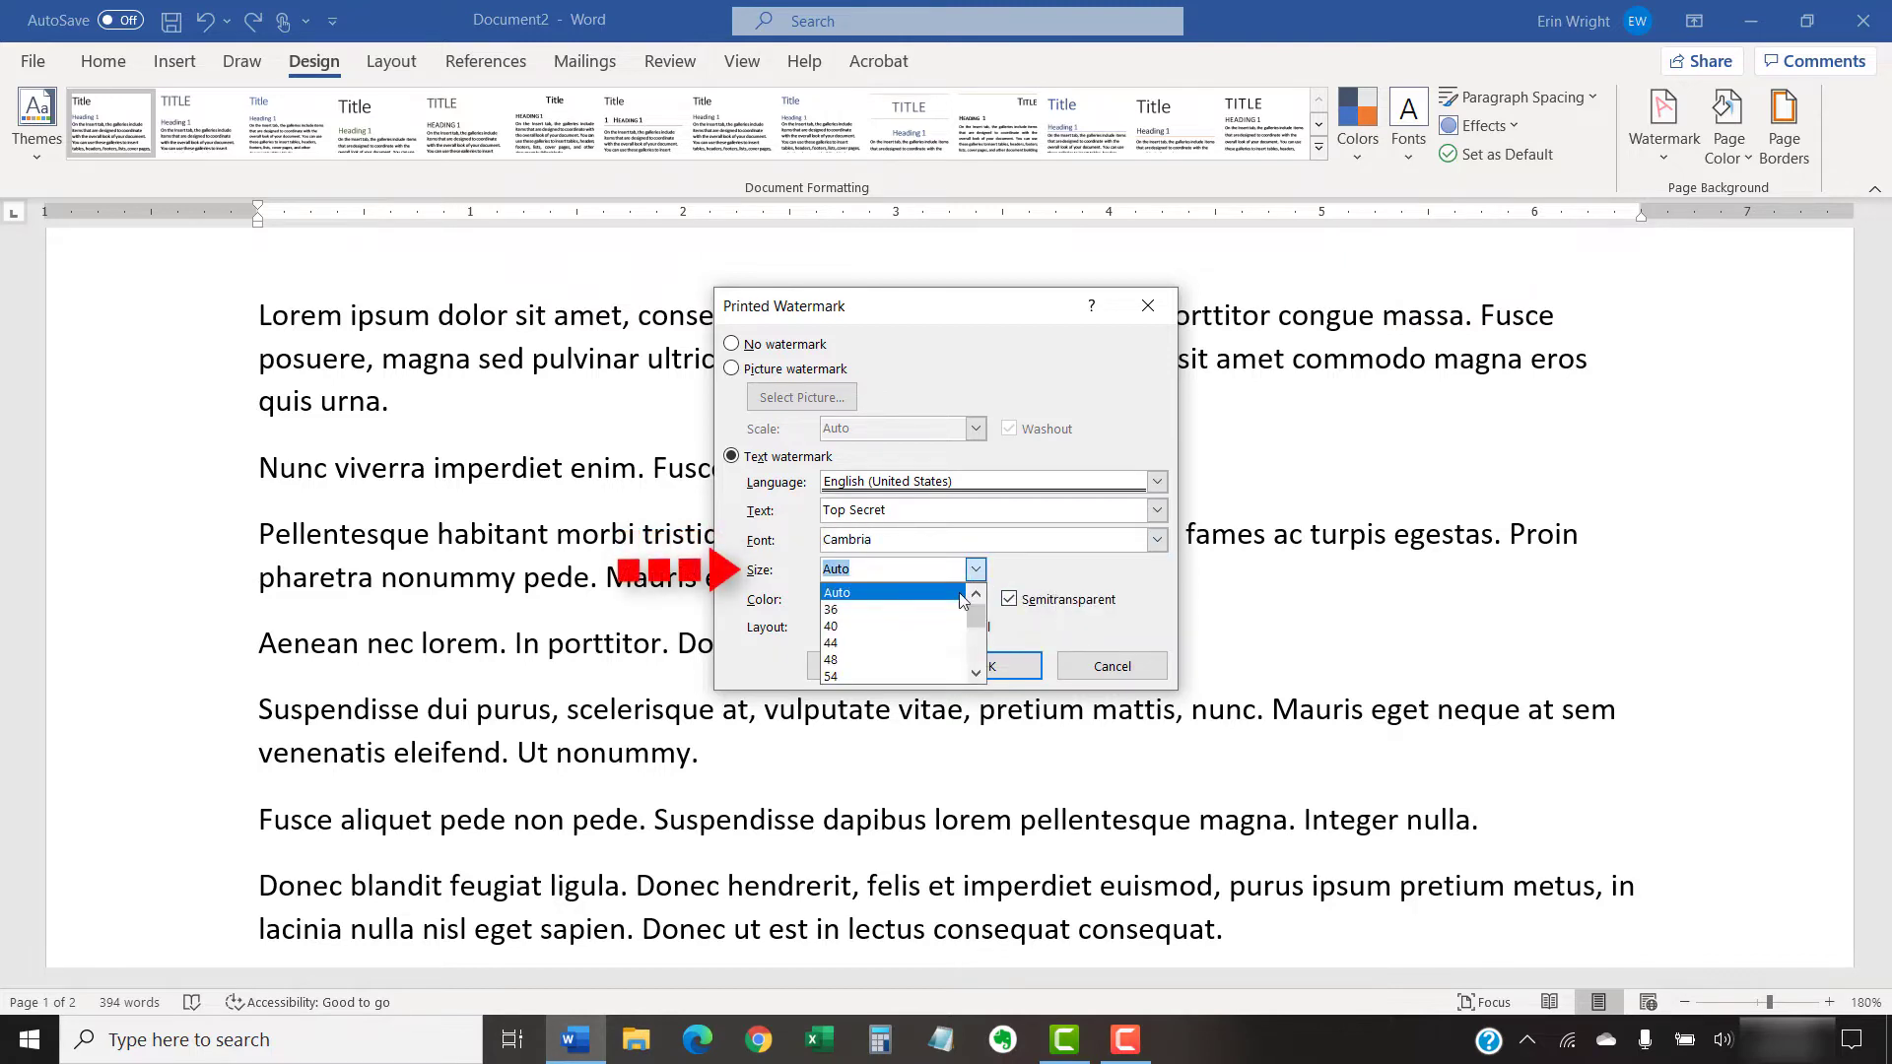
left_click(946, 643)
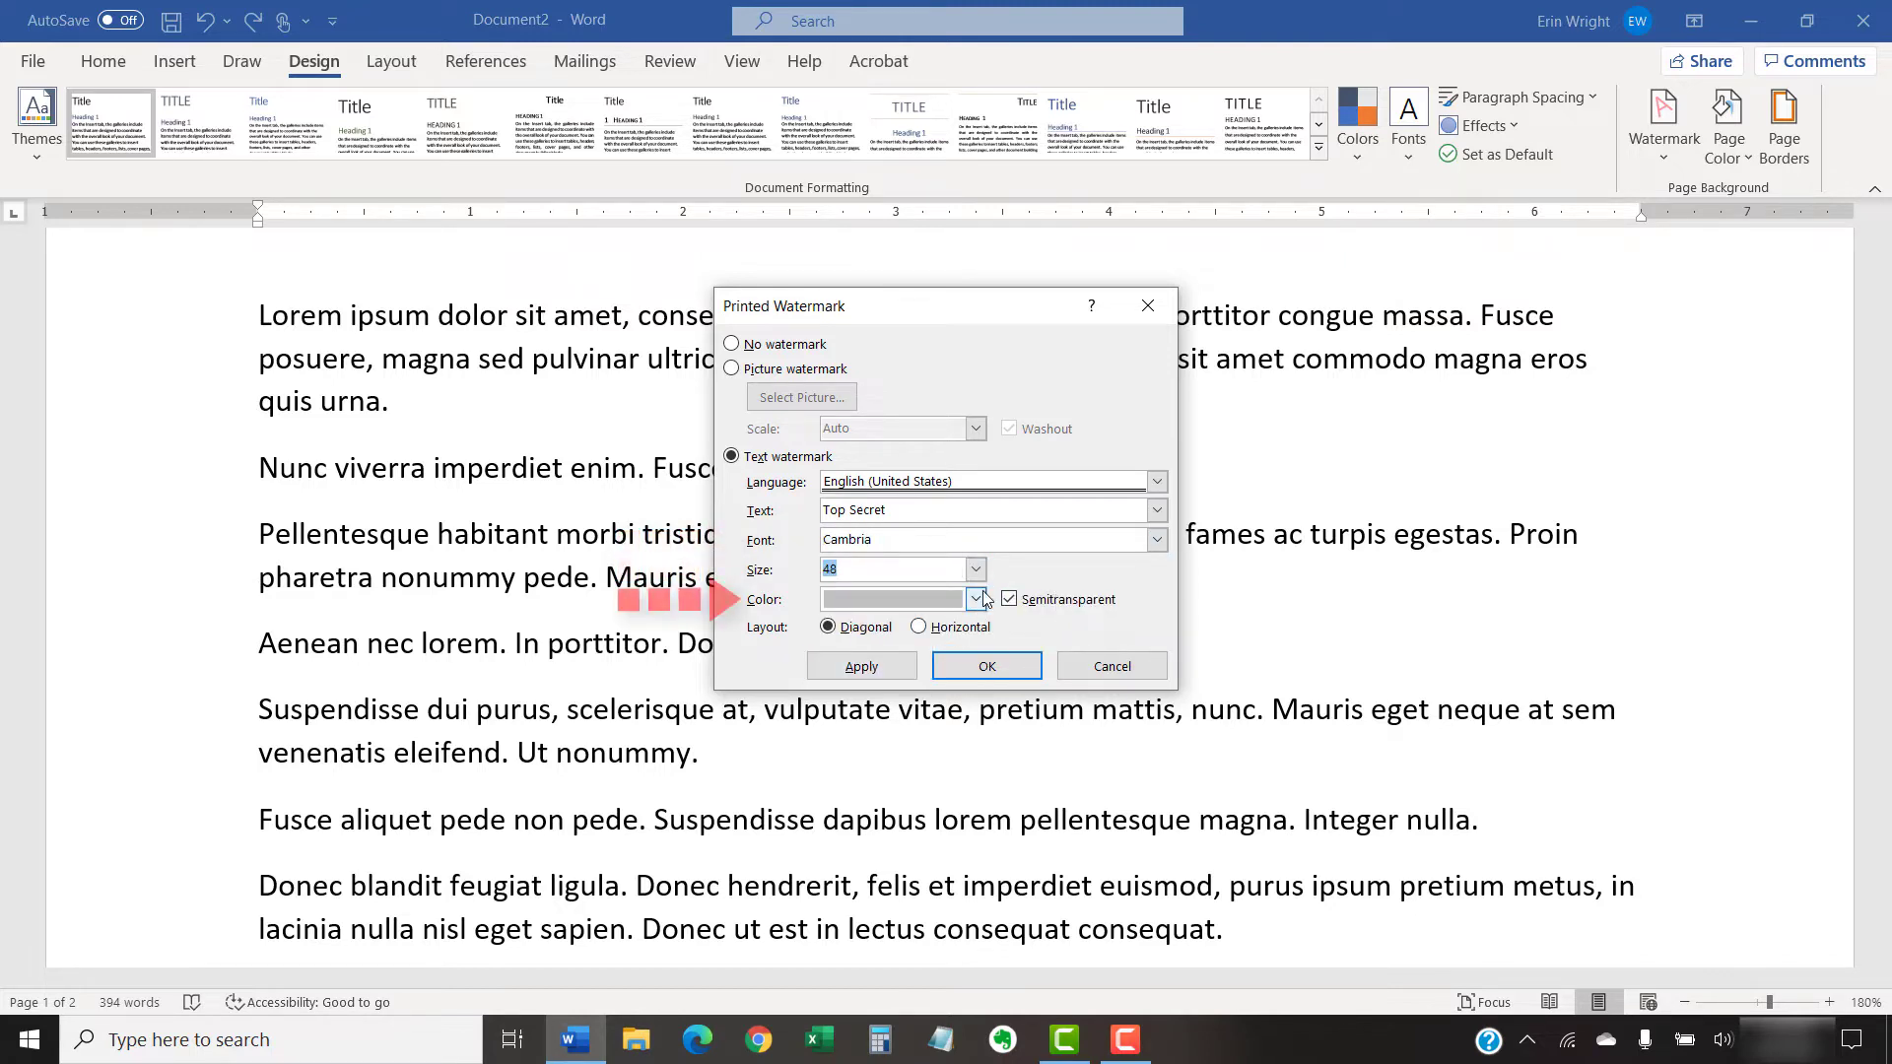
left_click(976, 599)
left_click(851, 864)
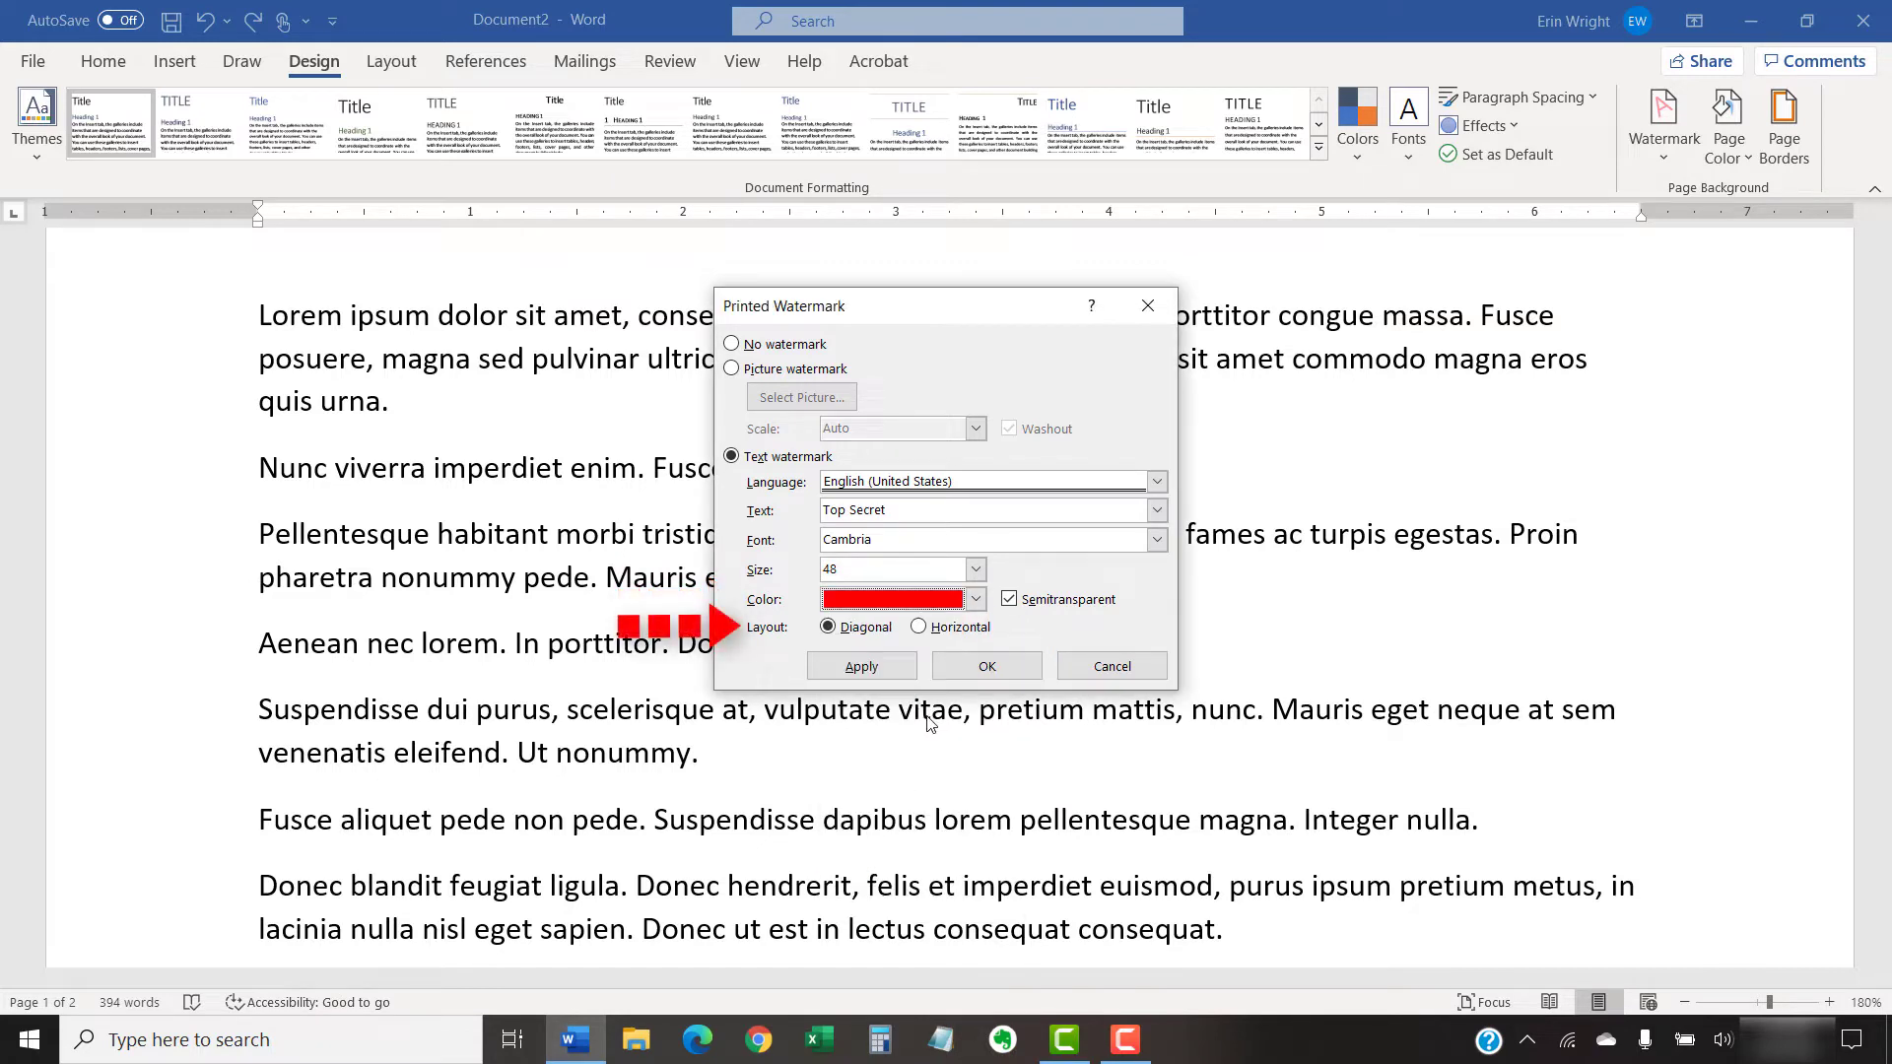
left_click(918, 626)
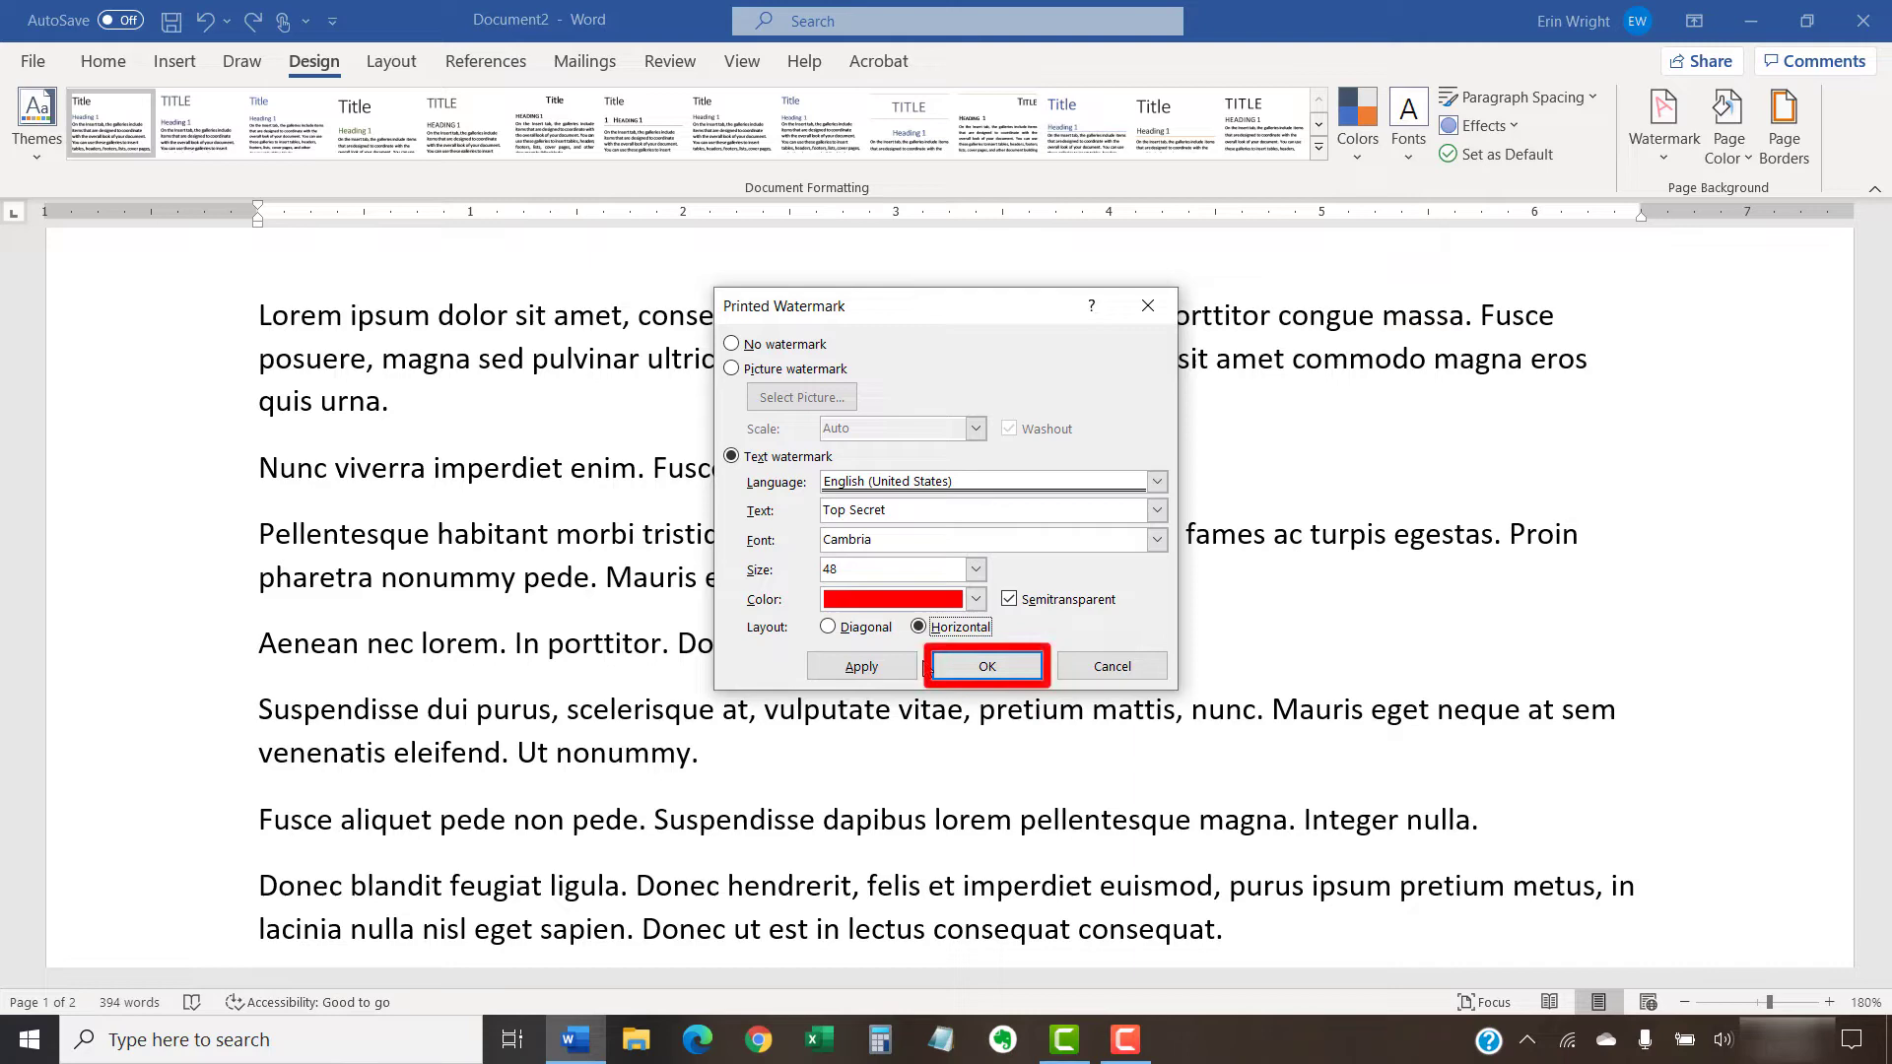
Step: Apply the custom Top Secret watermark and scroll to view it across the pages
left_click(973, 668)
scroll(973, 670, "down", 6)
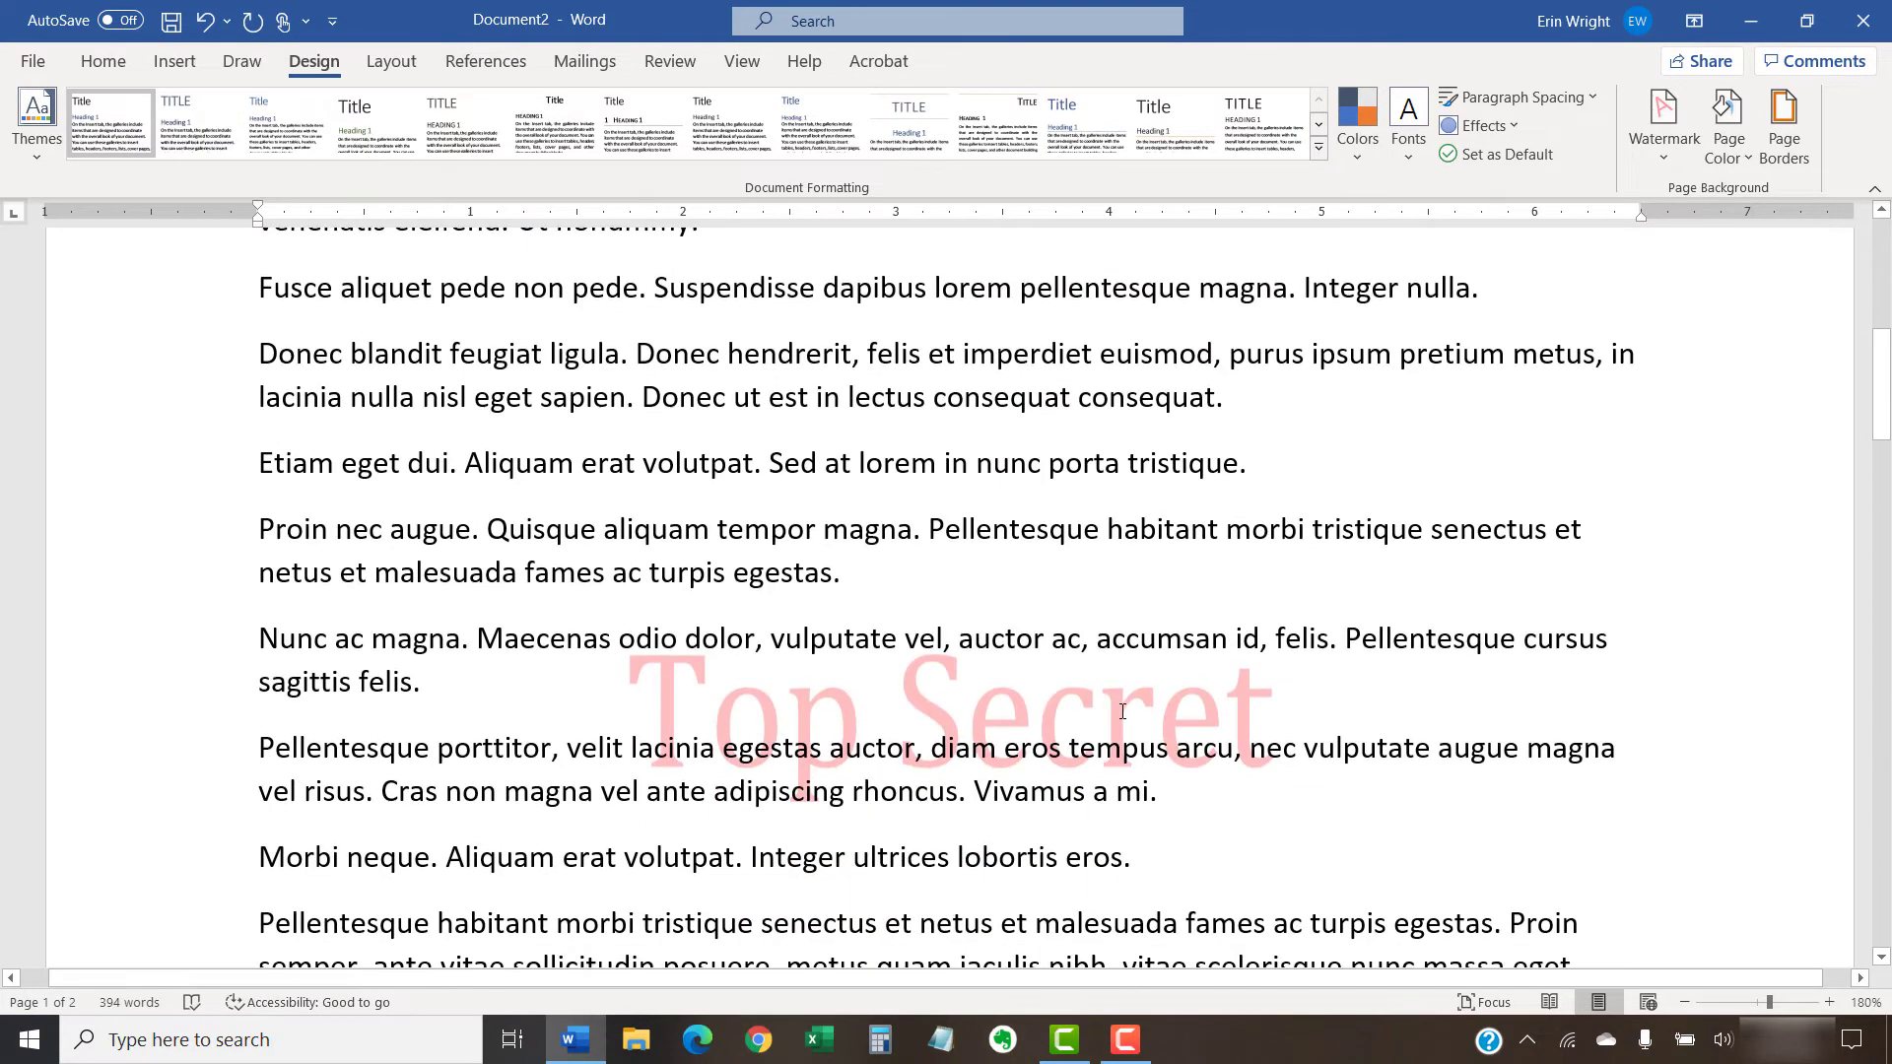
scroll(1215, 788, "down", 1)
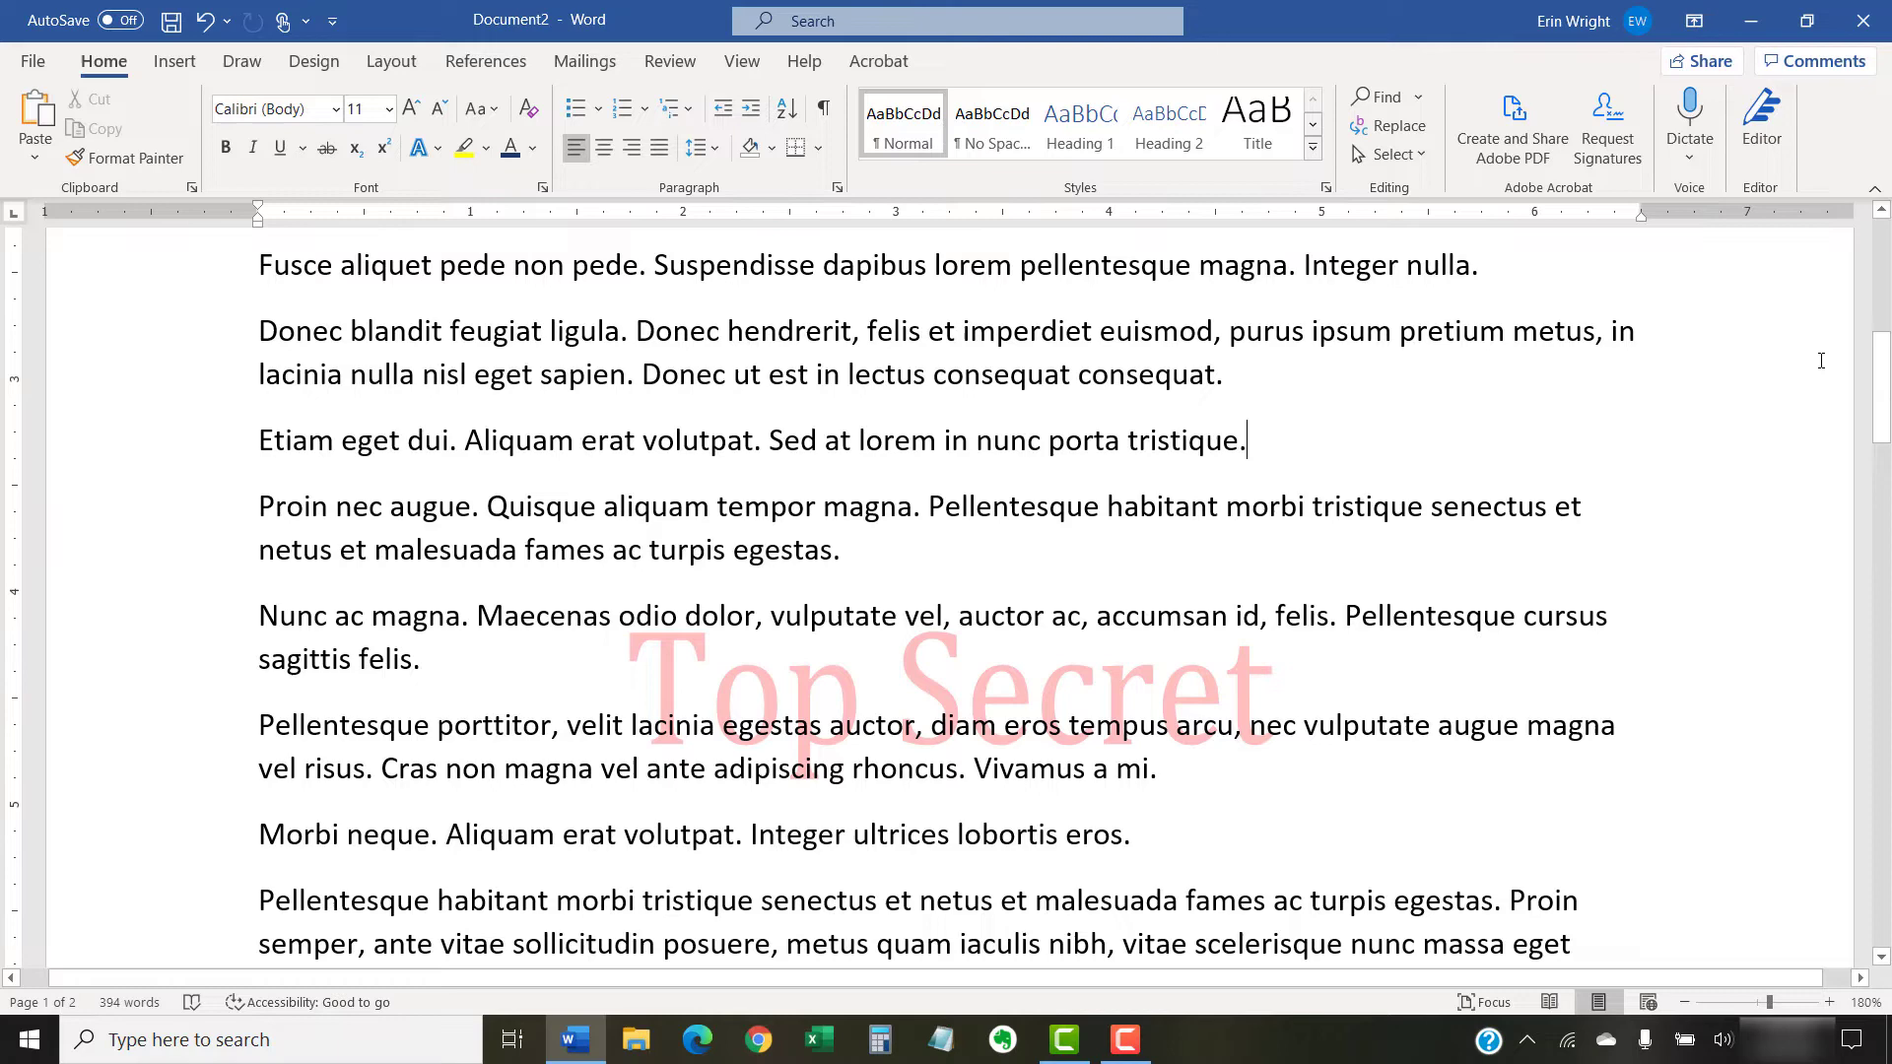
Step: Enter header editing and select the Top Secret watermark as WordArt
scroll(1521, 371, "up", 10)
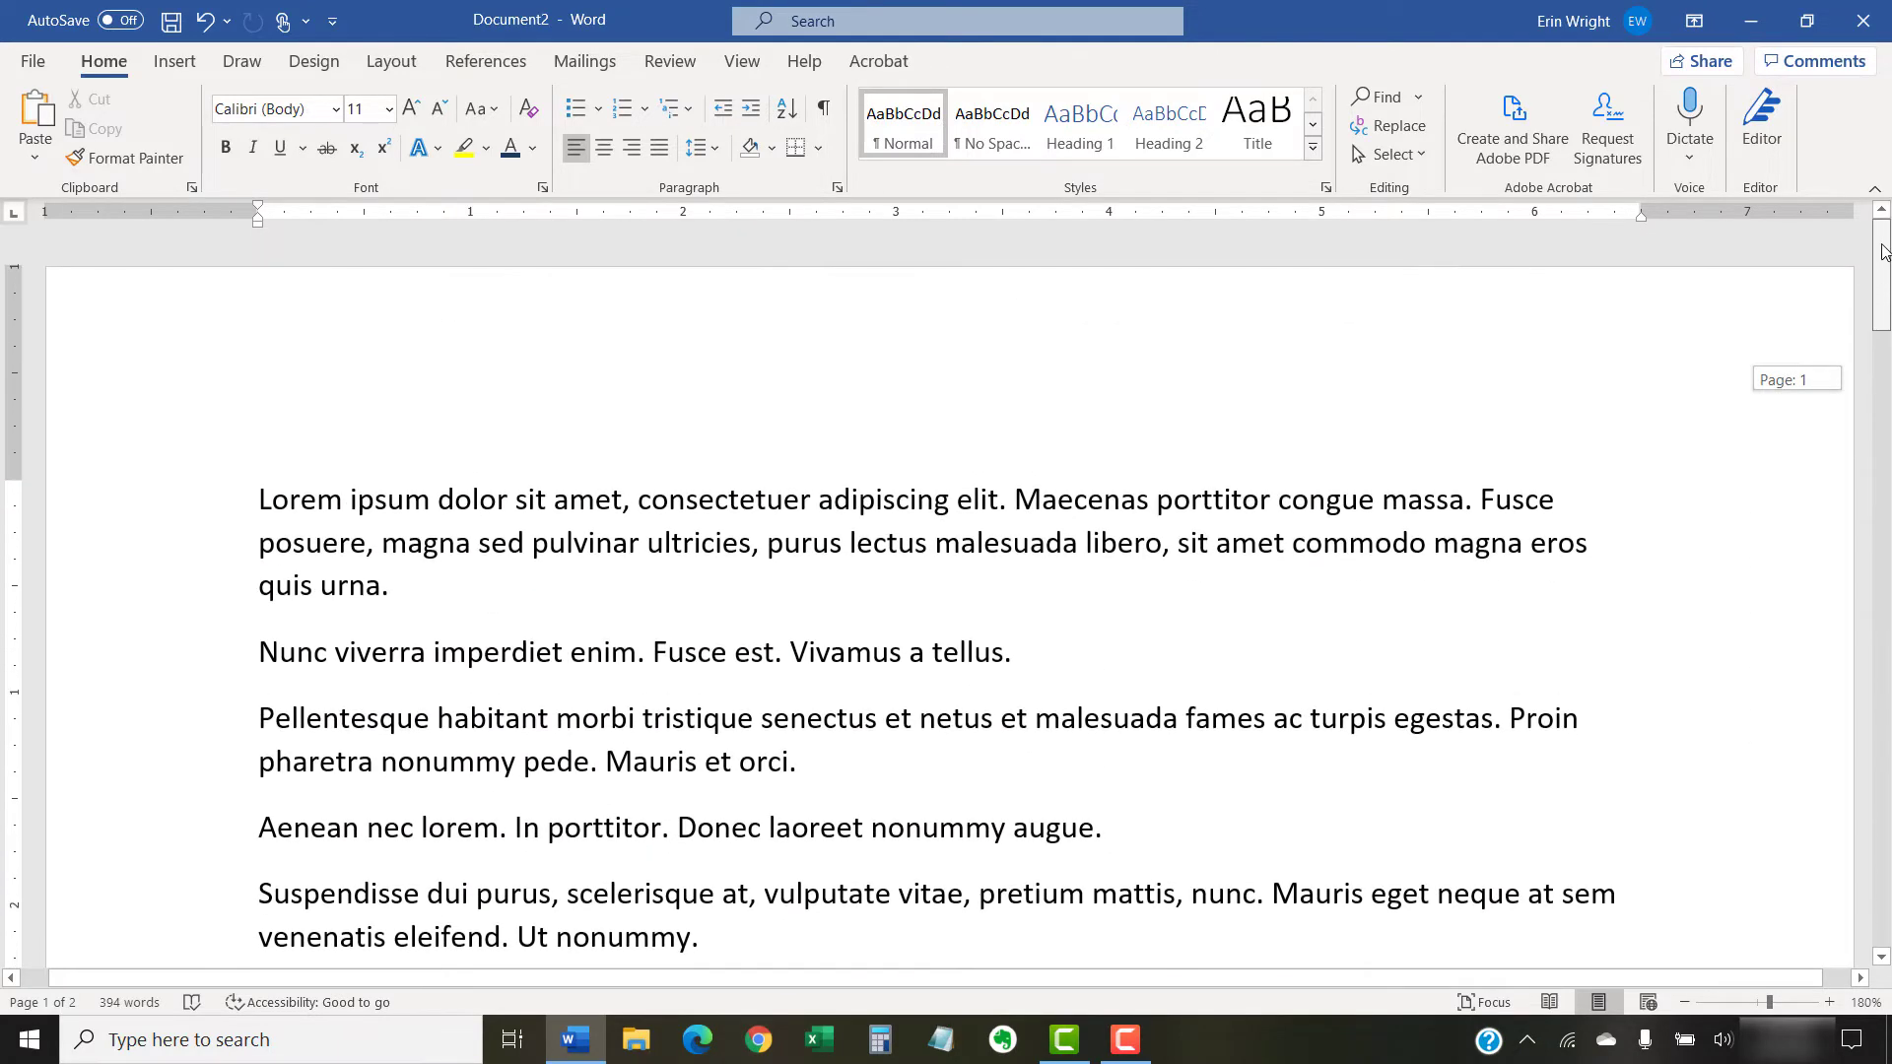
double_click(1110, 380)
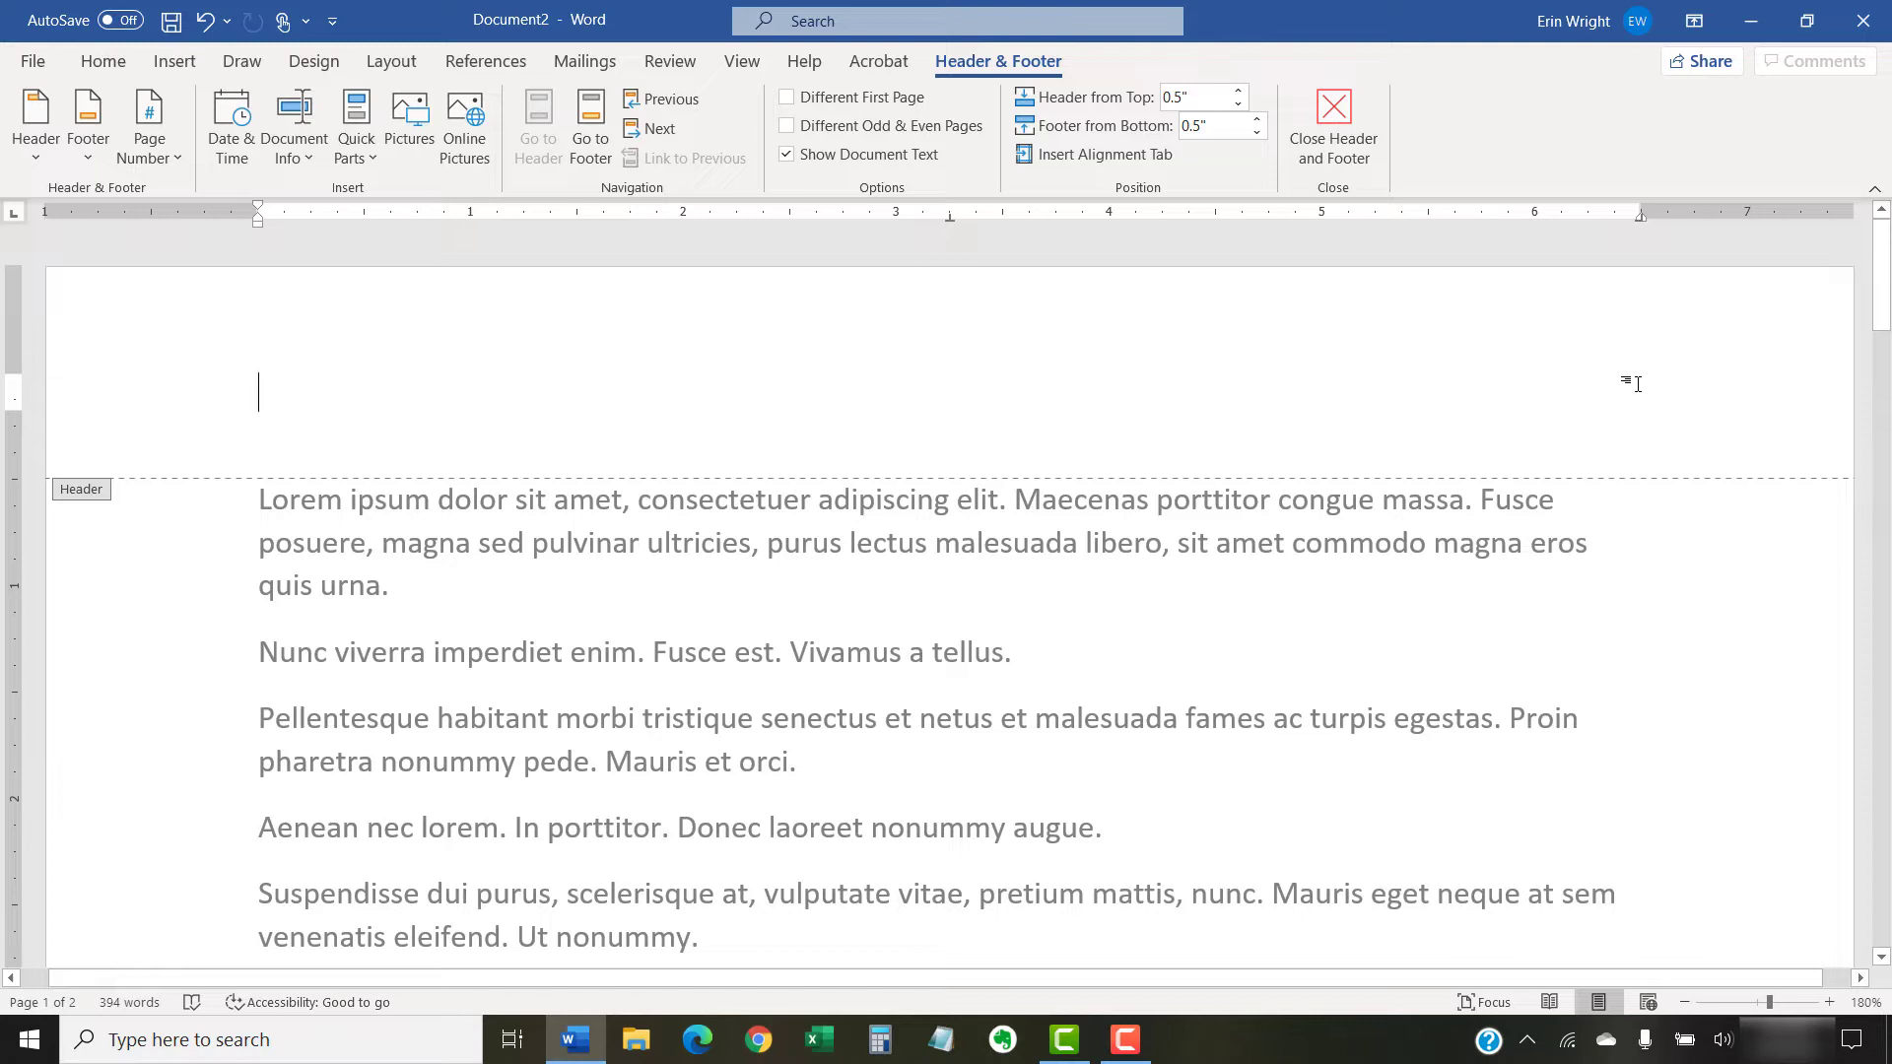
left_click_drag(1880, 305, 1880, 456)
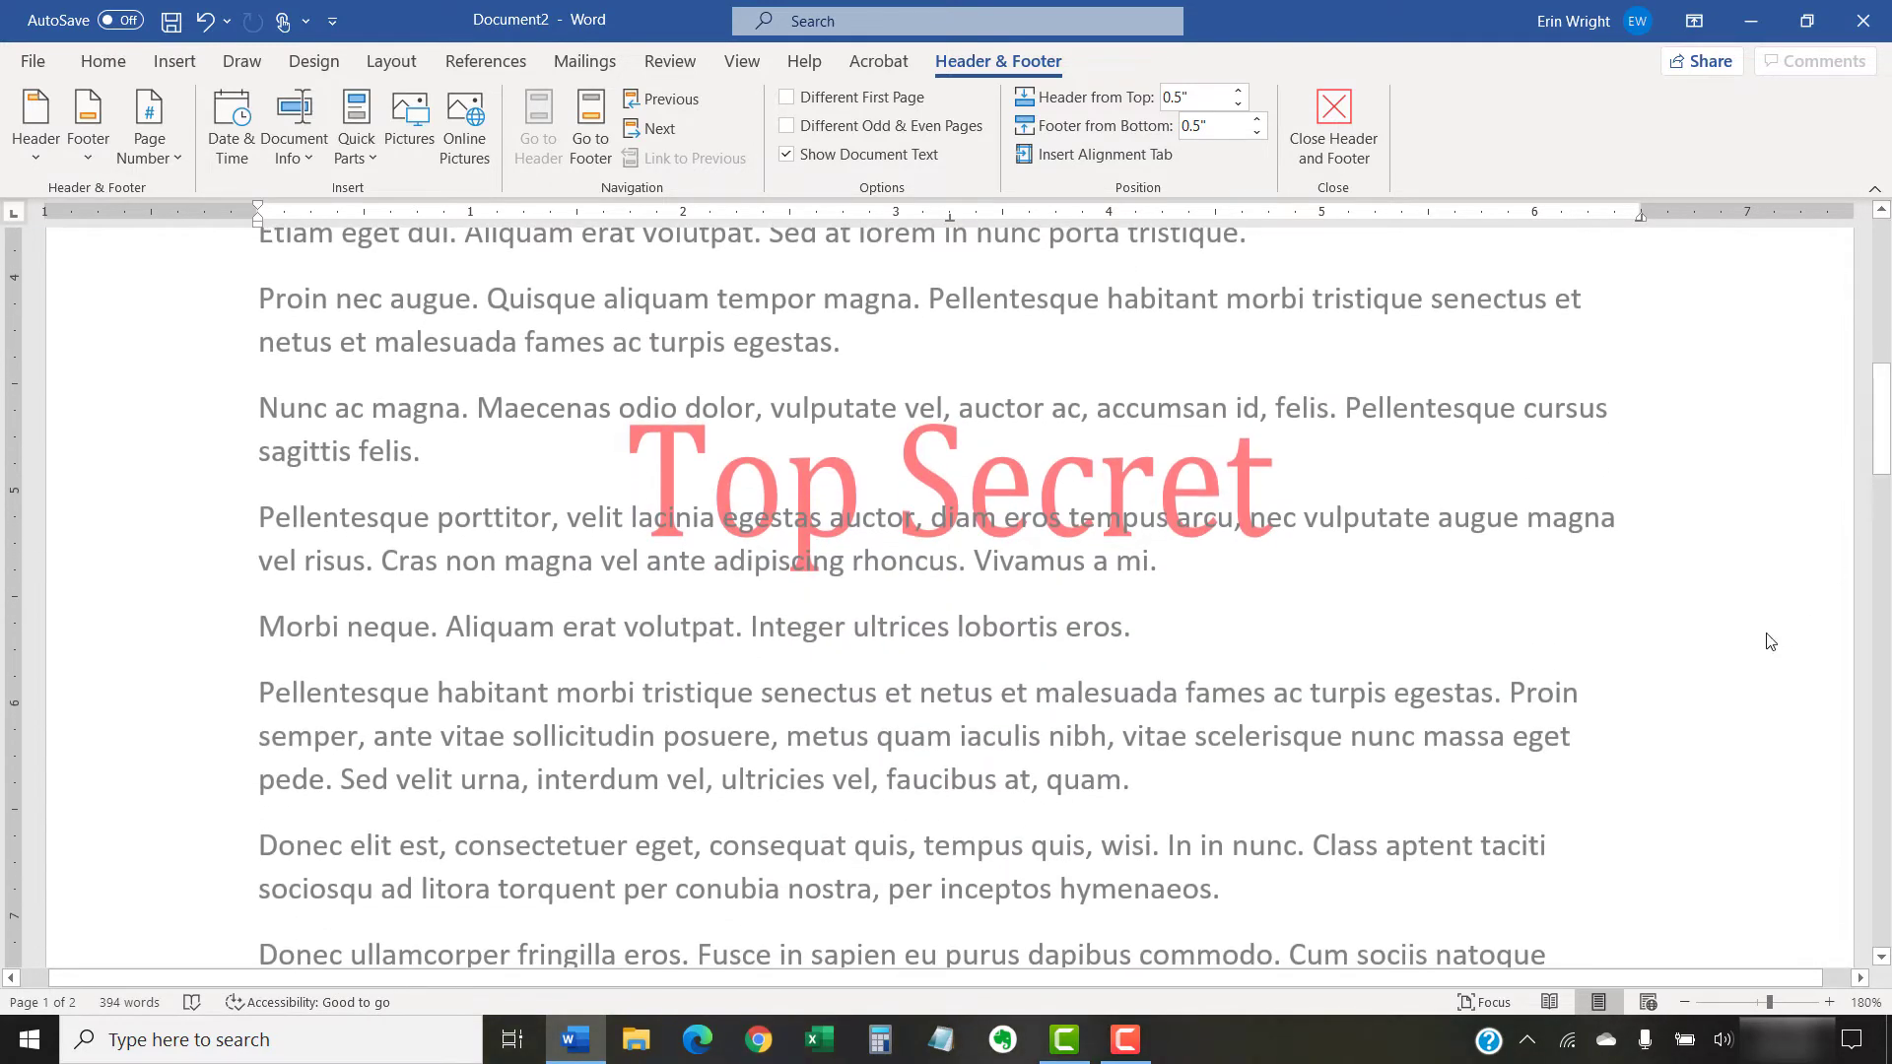
left_click(914, 453)
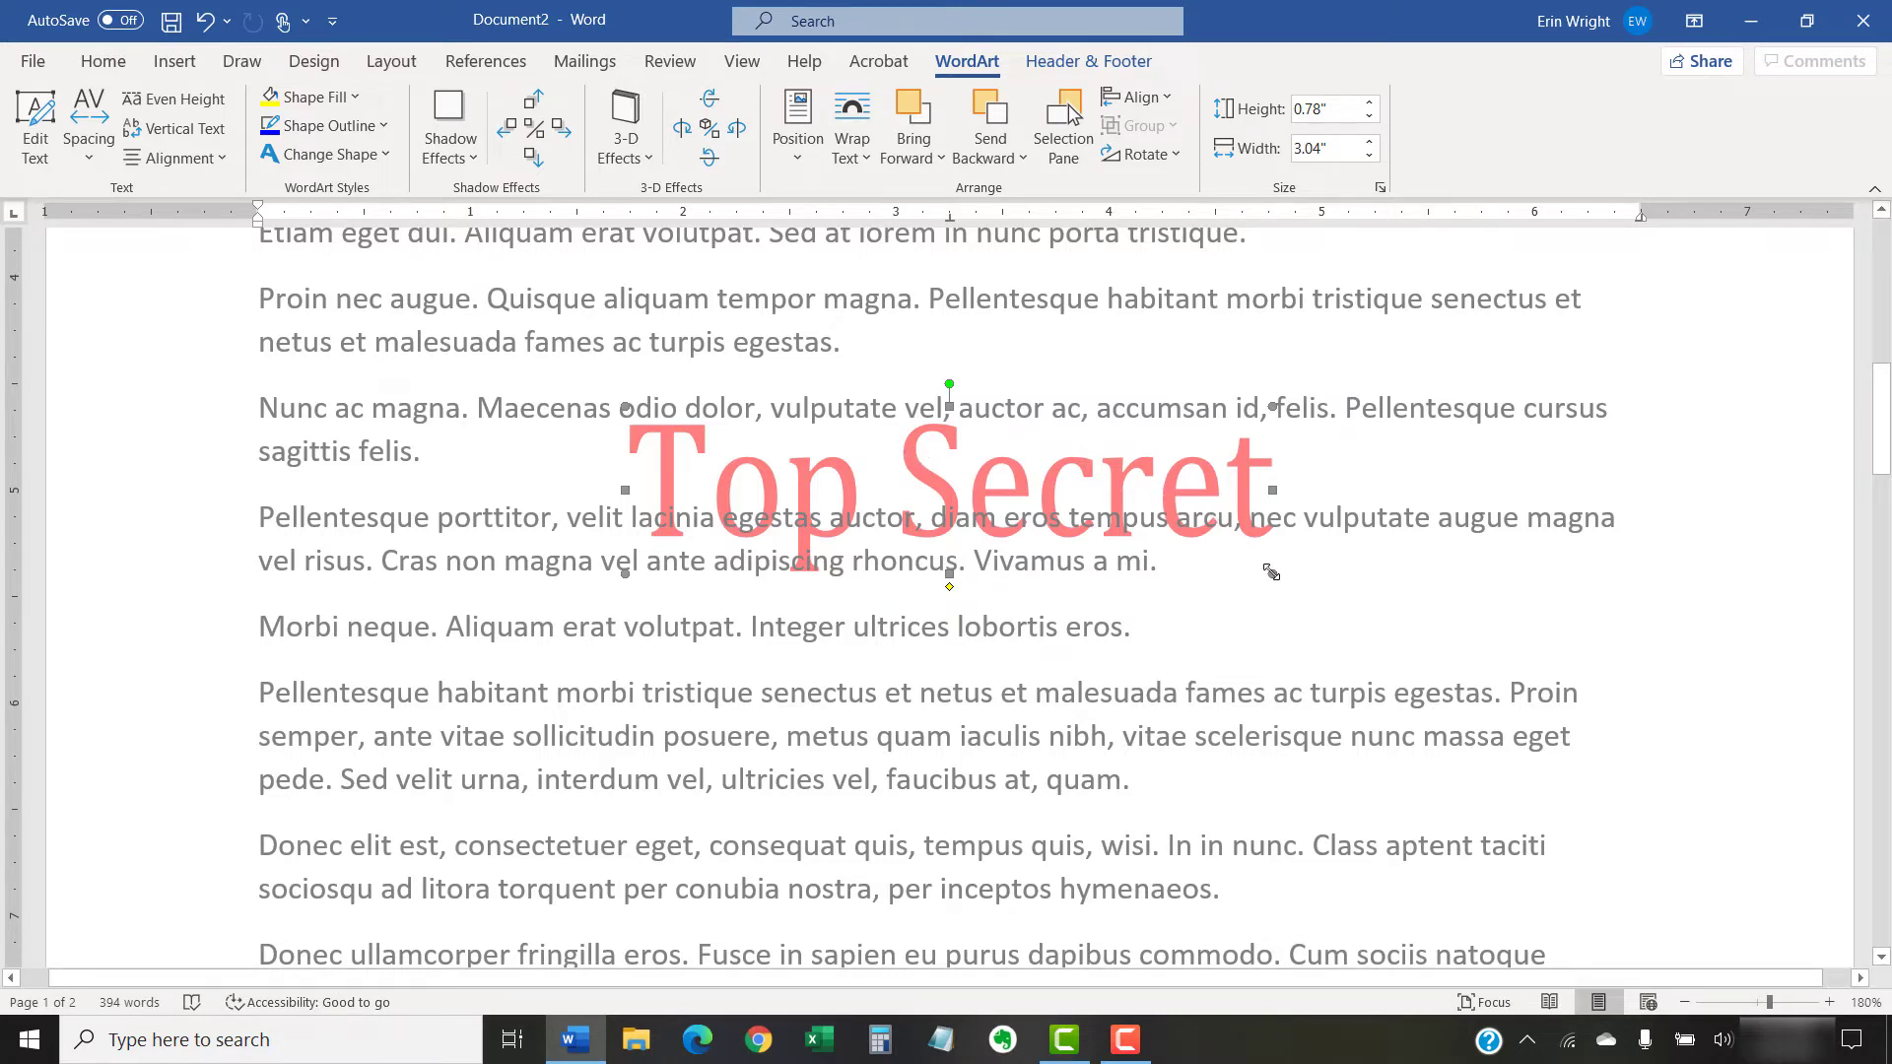
Step: Enlarge the Top Secret watermark to 1.34 by 3.77 inches and move it elsewhere
left_click_drag(1271, 573, 1427, 690)
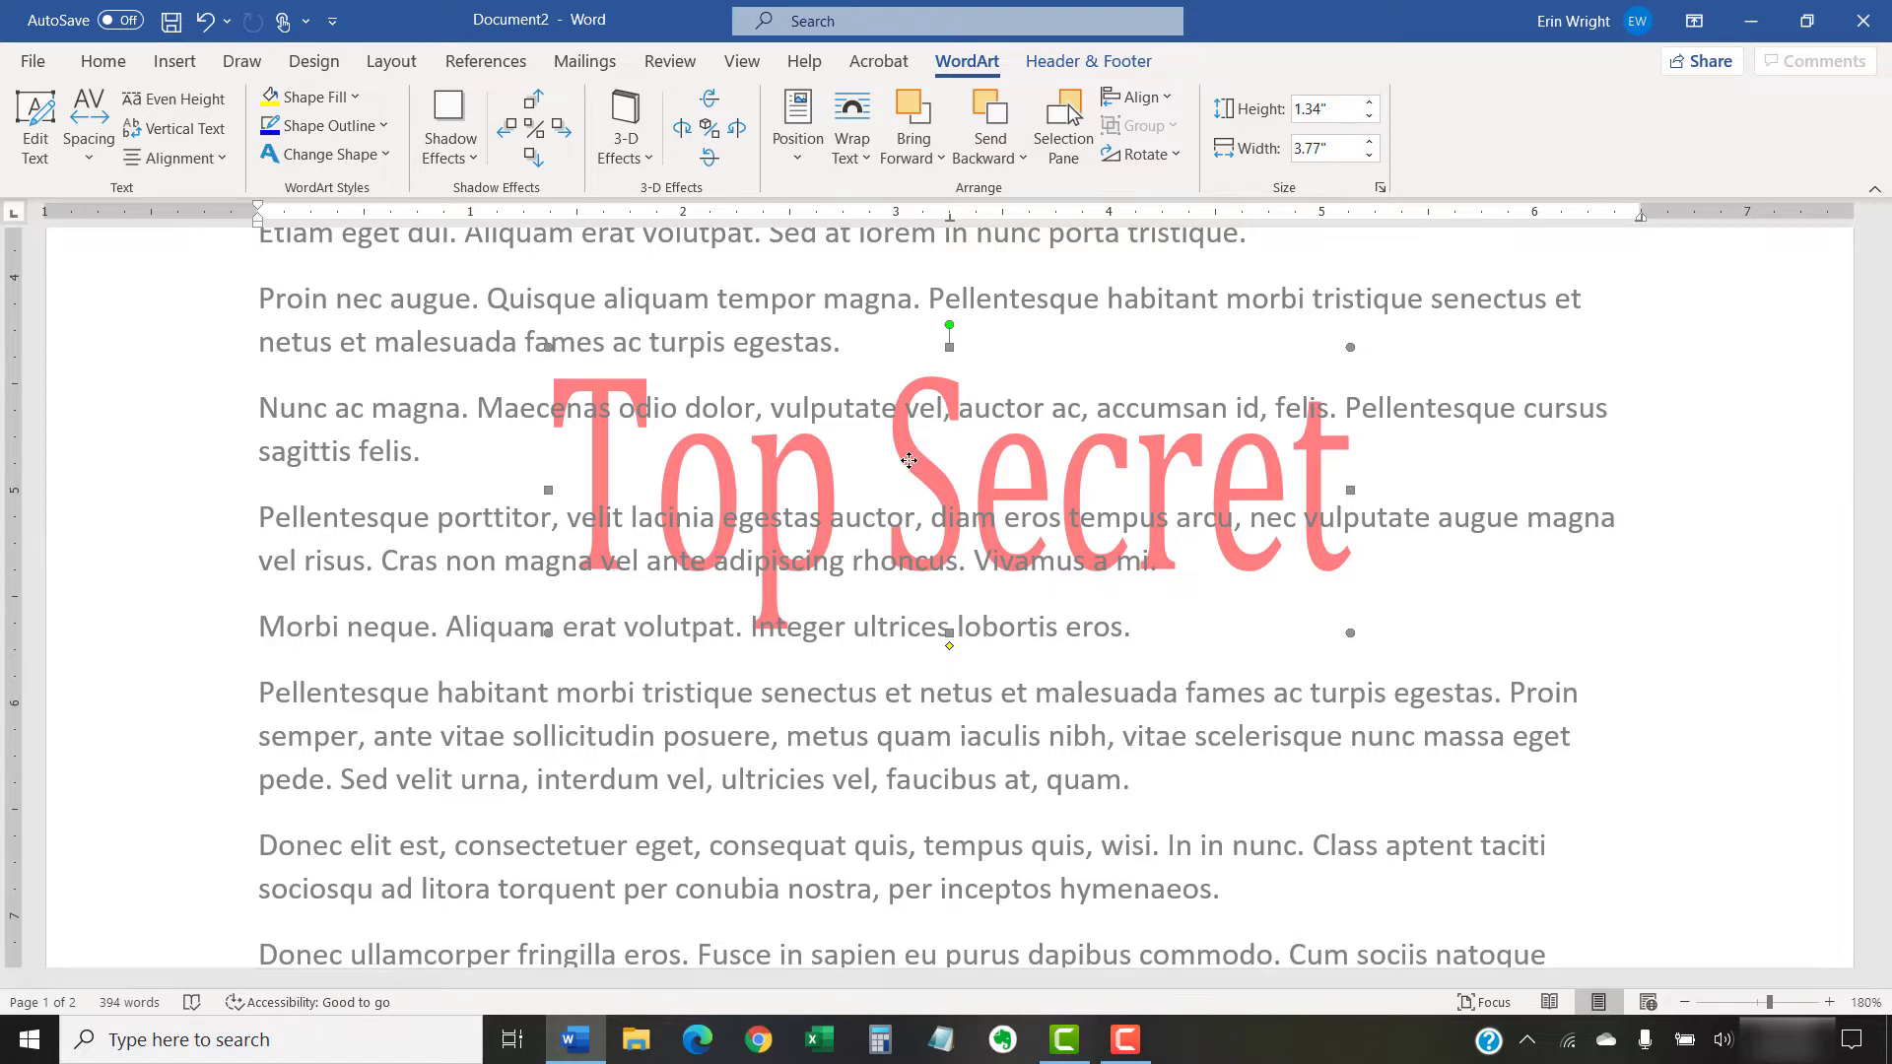
left_click_drag(917, 463, 660, 379)
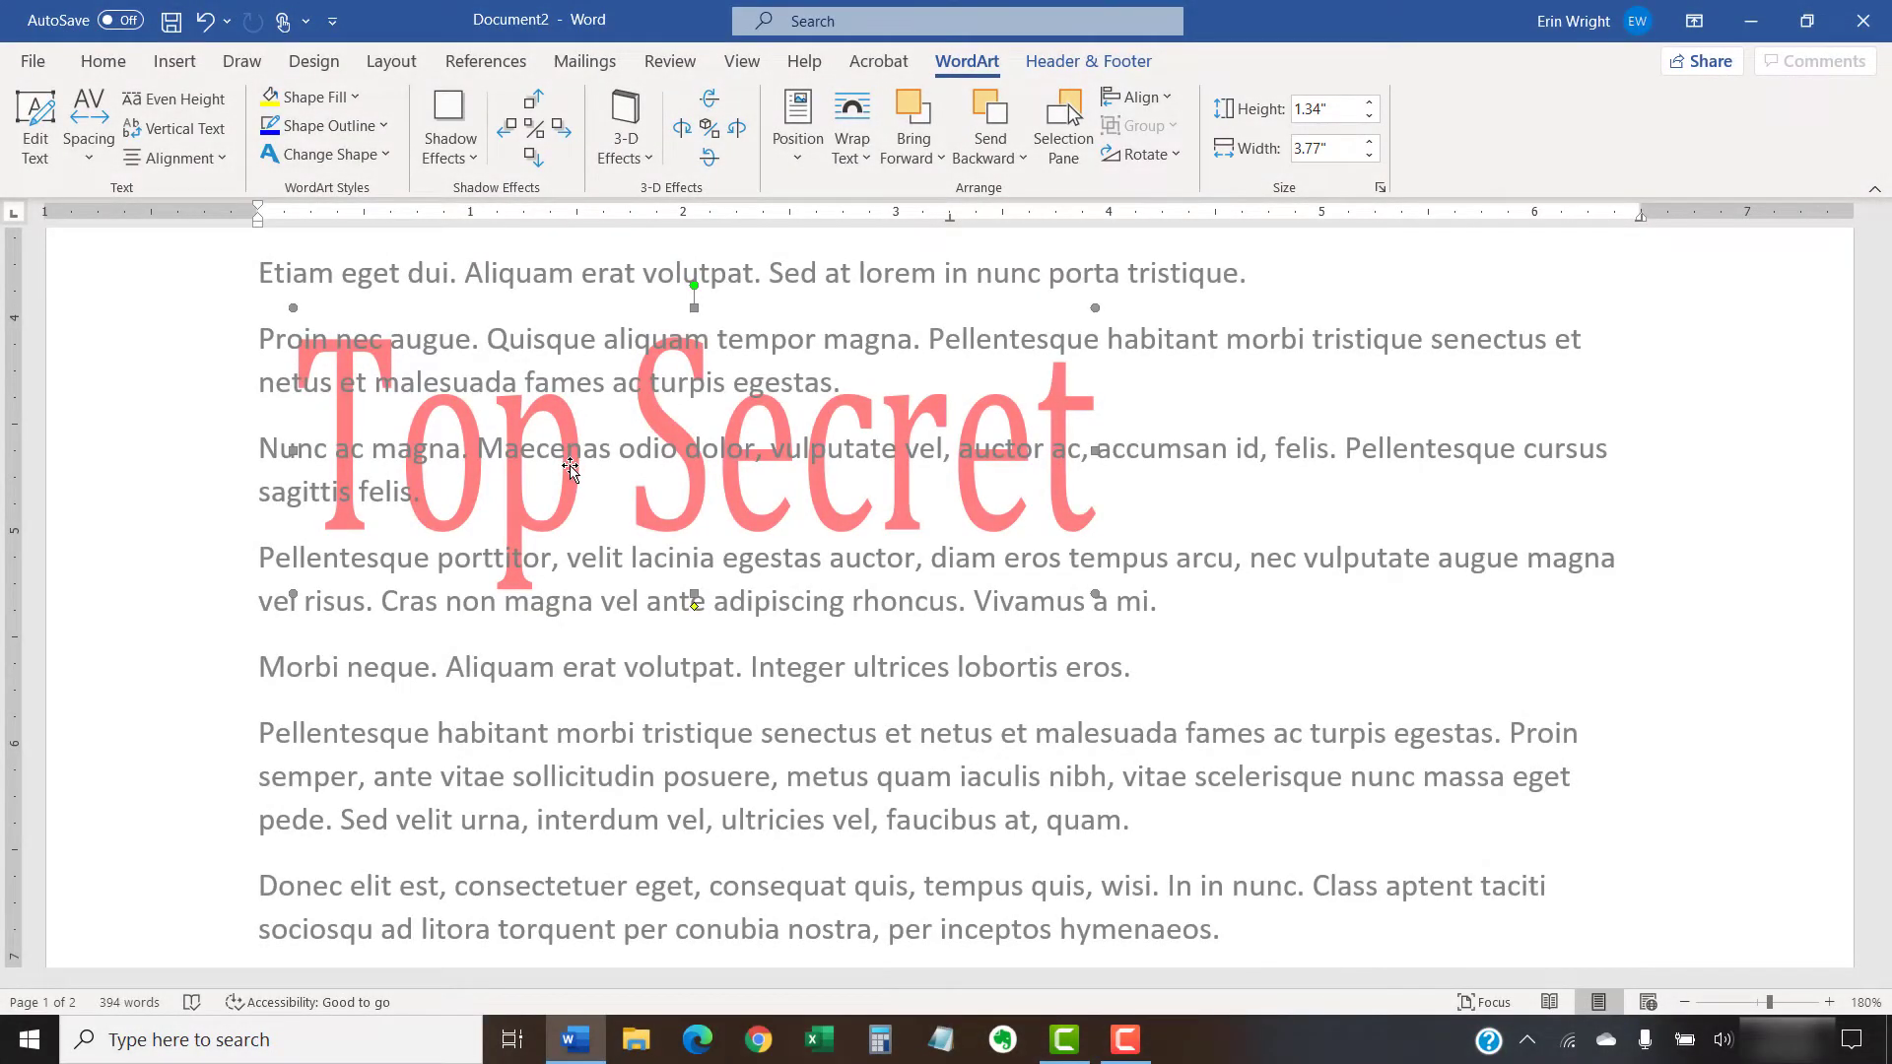
Step: Change the watermark's WordArt text to Californian FB at size 54
right_click(571, 467)
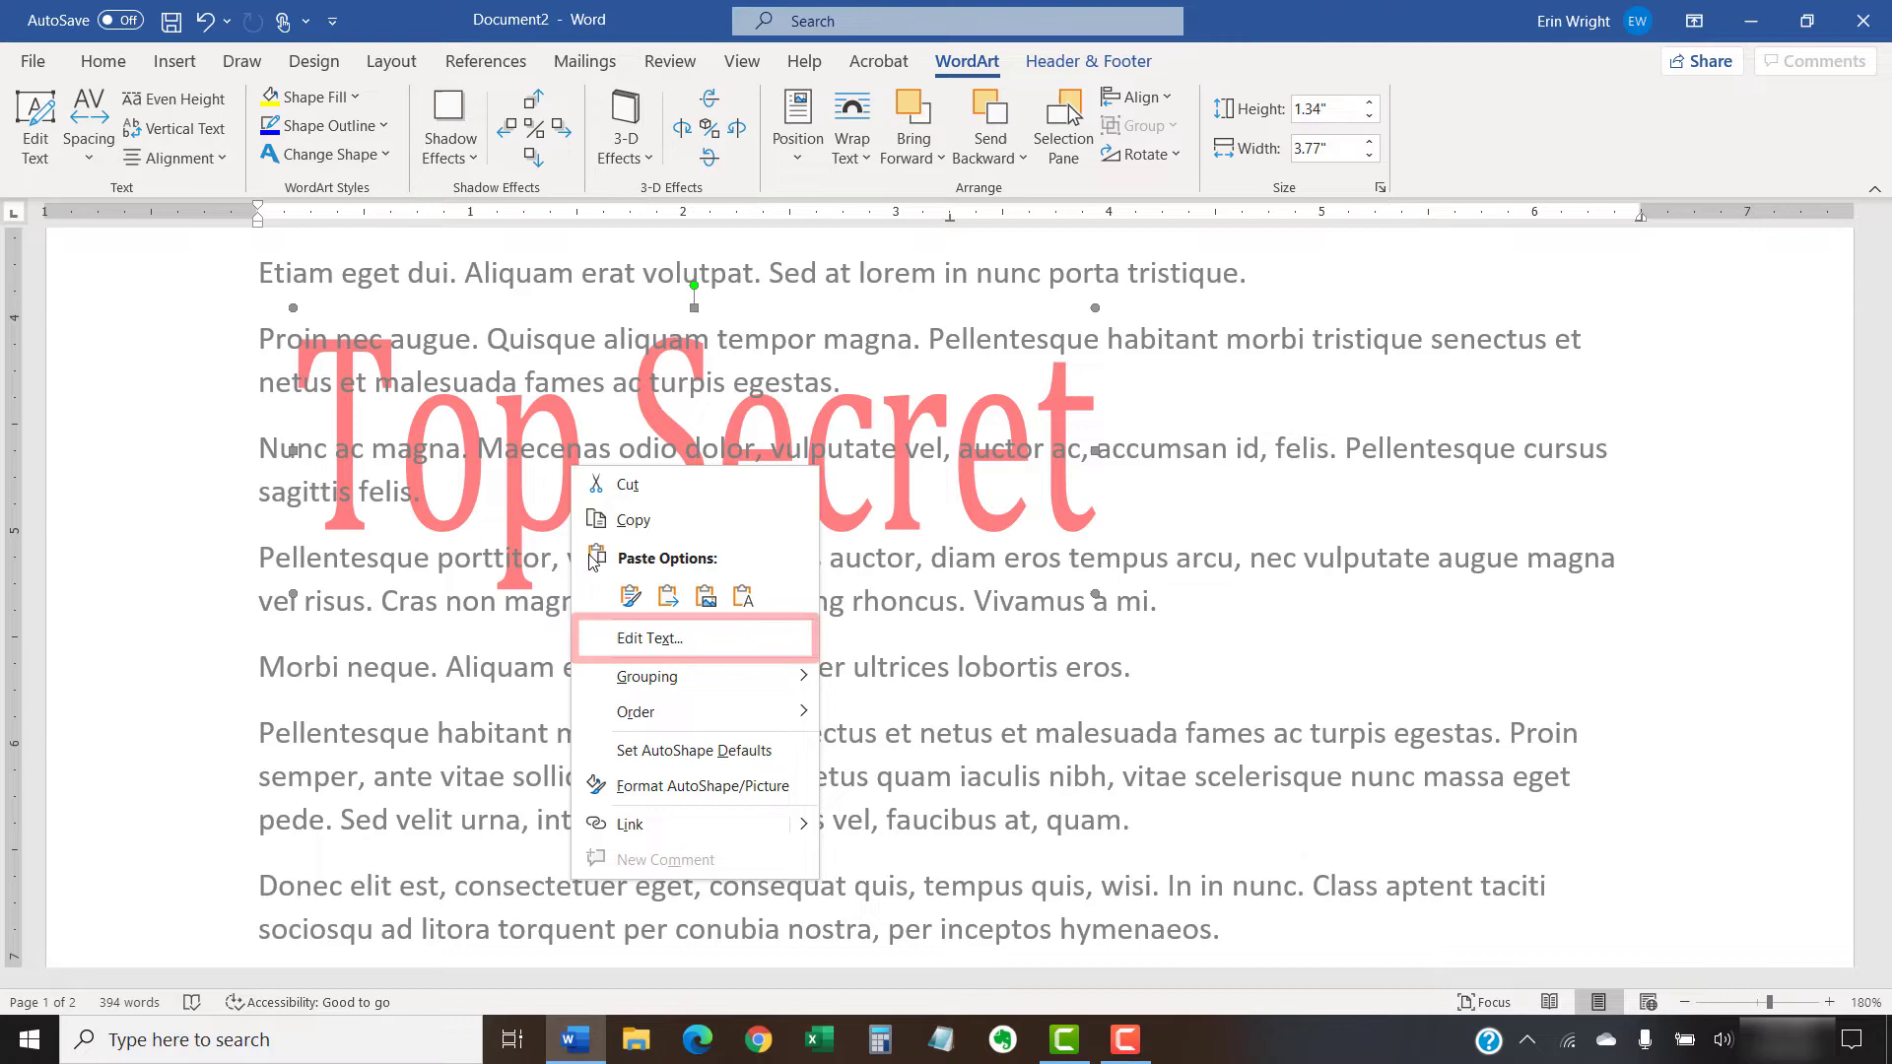
left_click(607, 640)
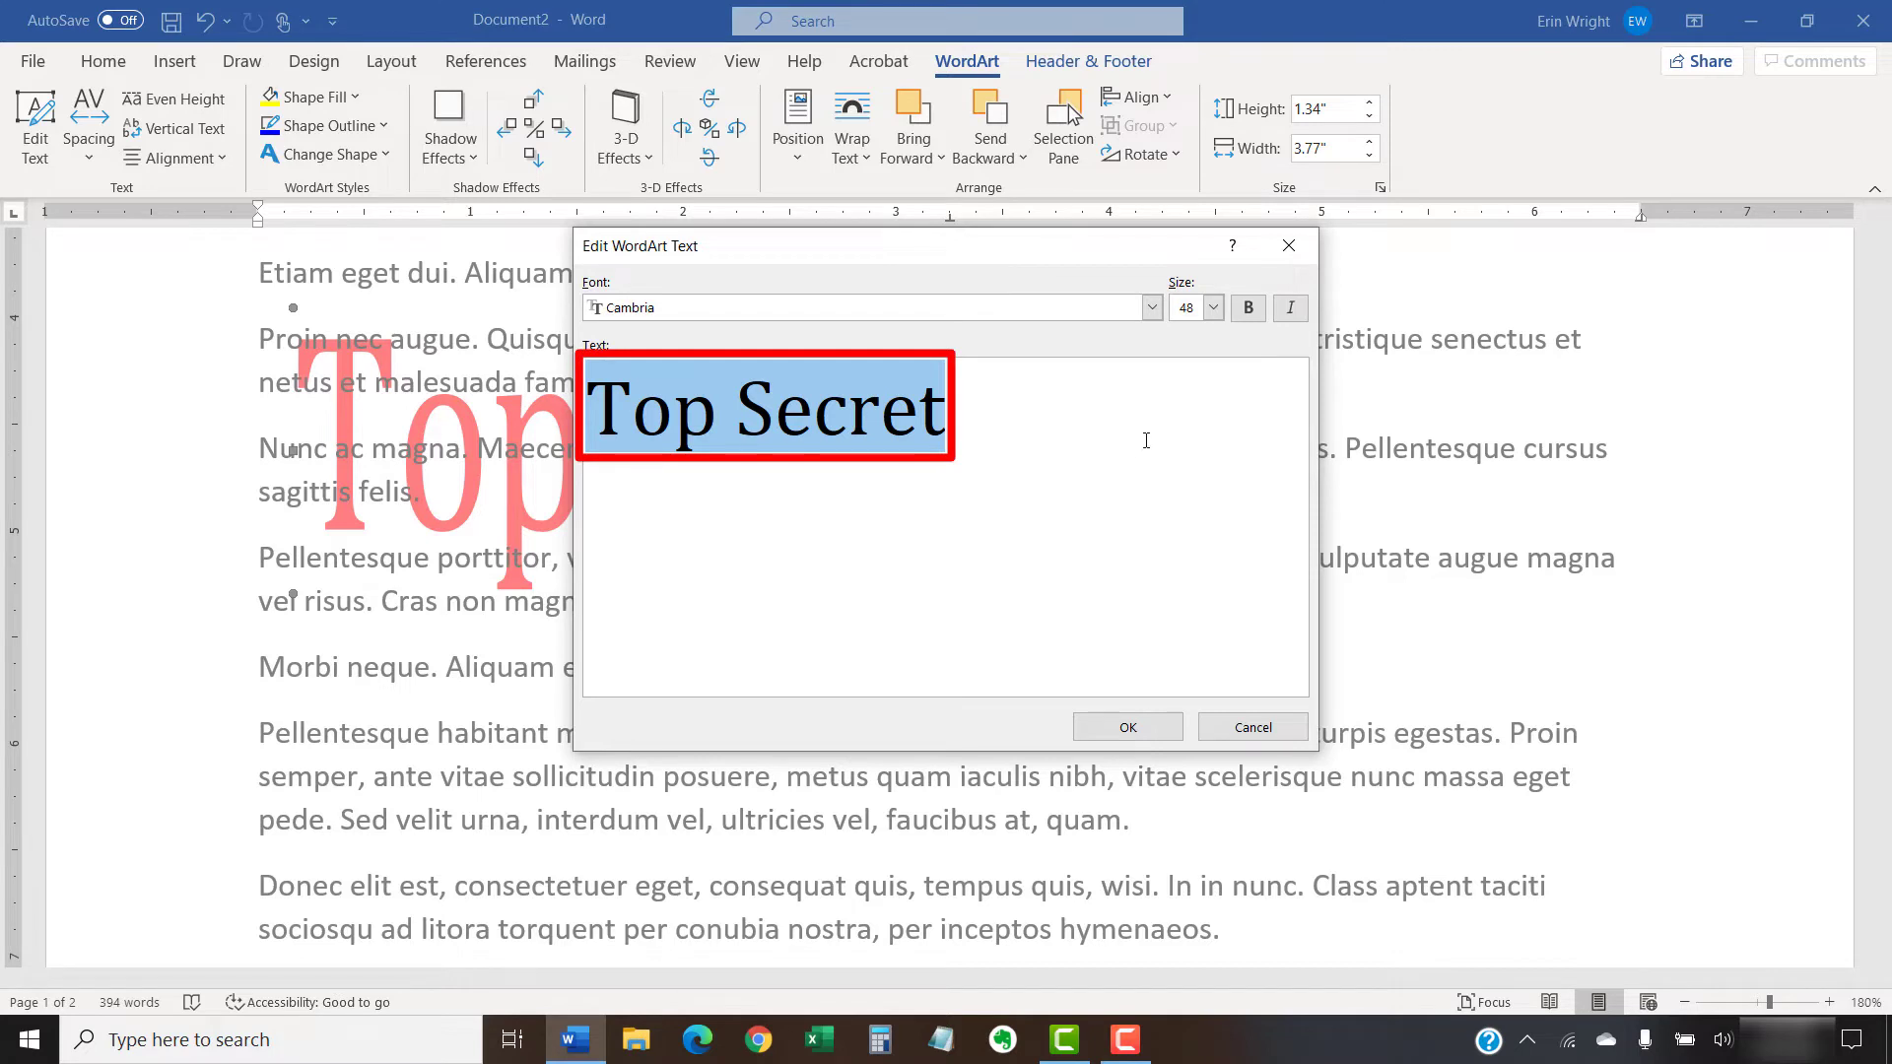
left_click(1151, 309)
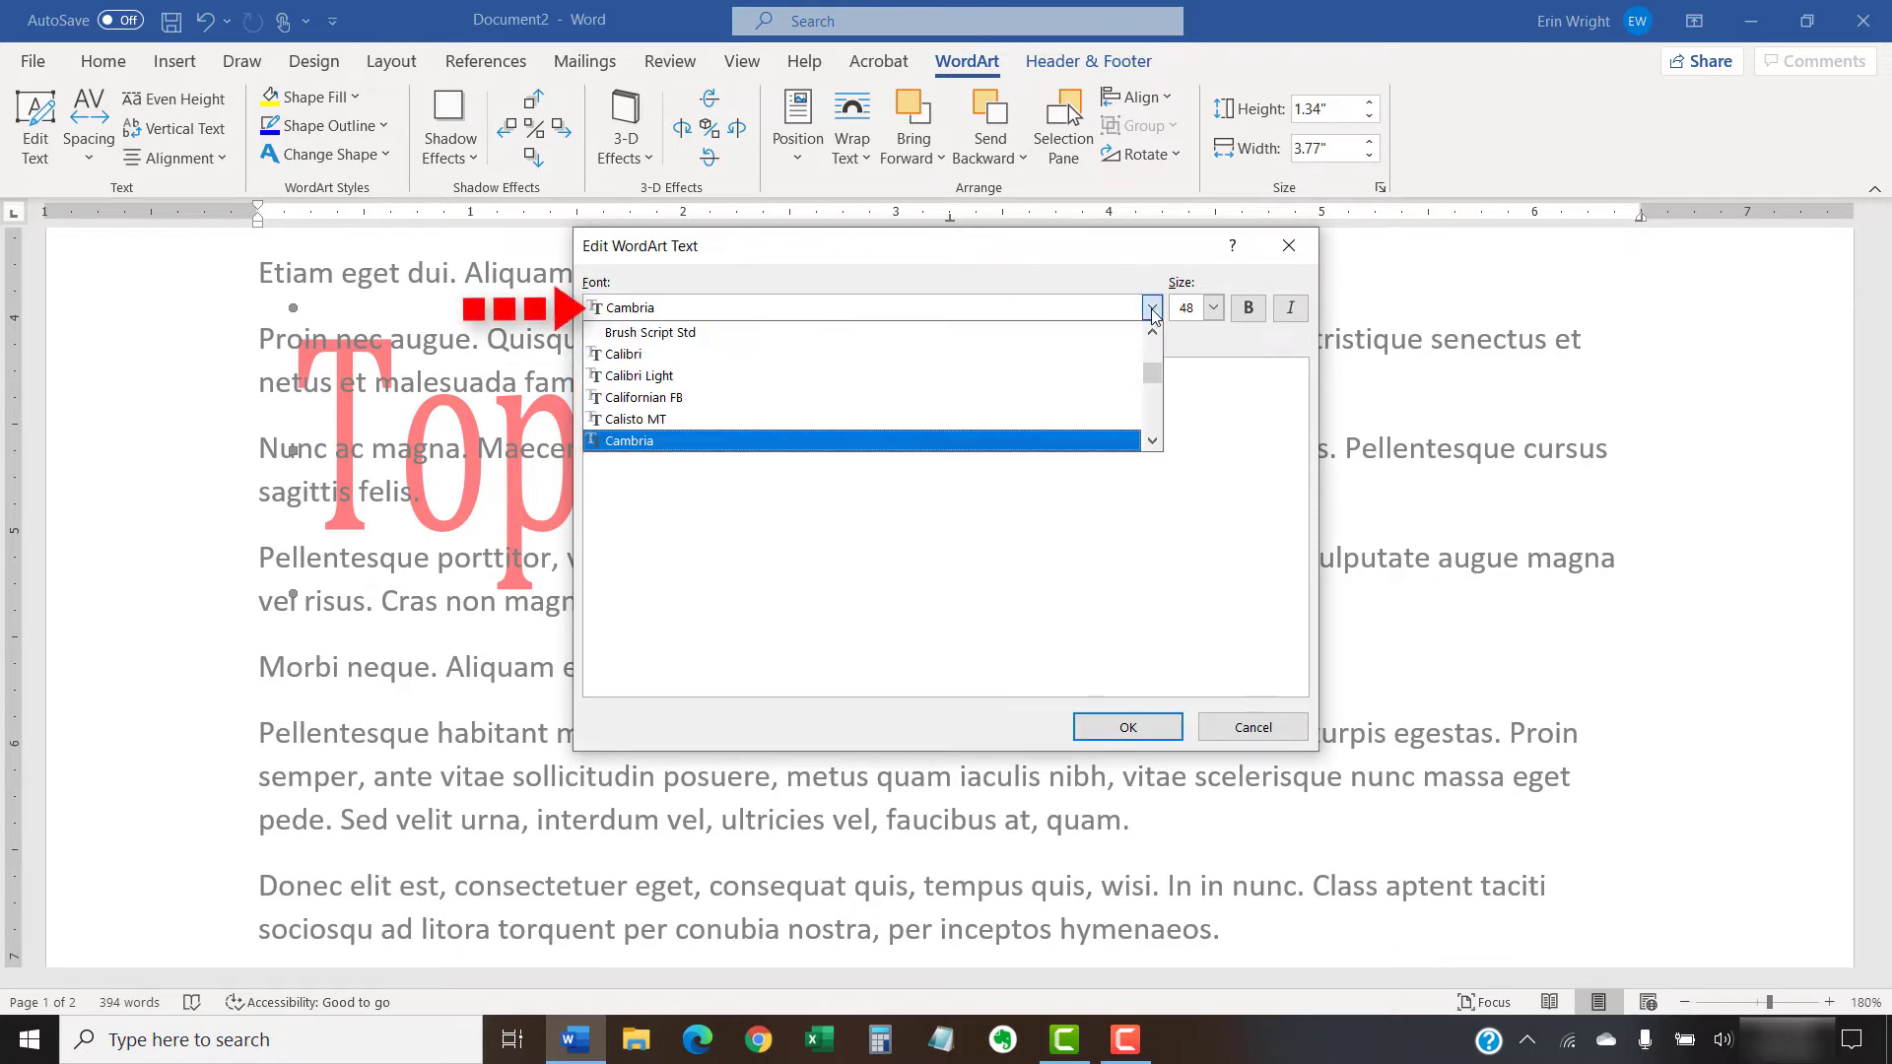
left_click(1035, 397)
left_click(1213, 309)
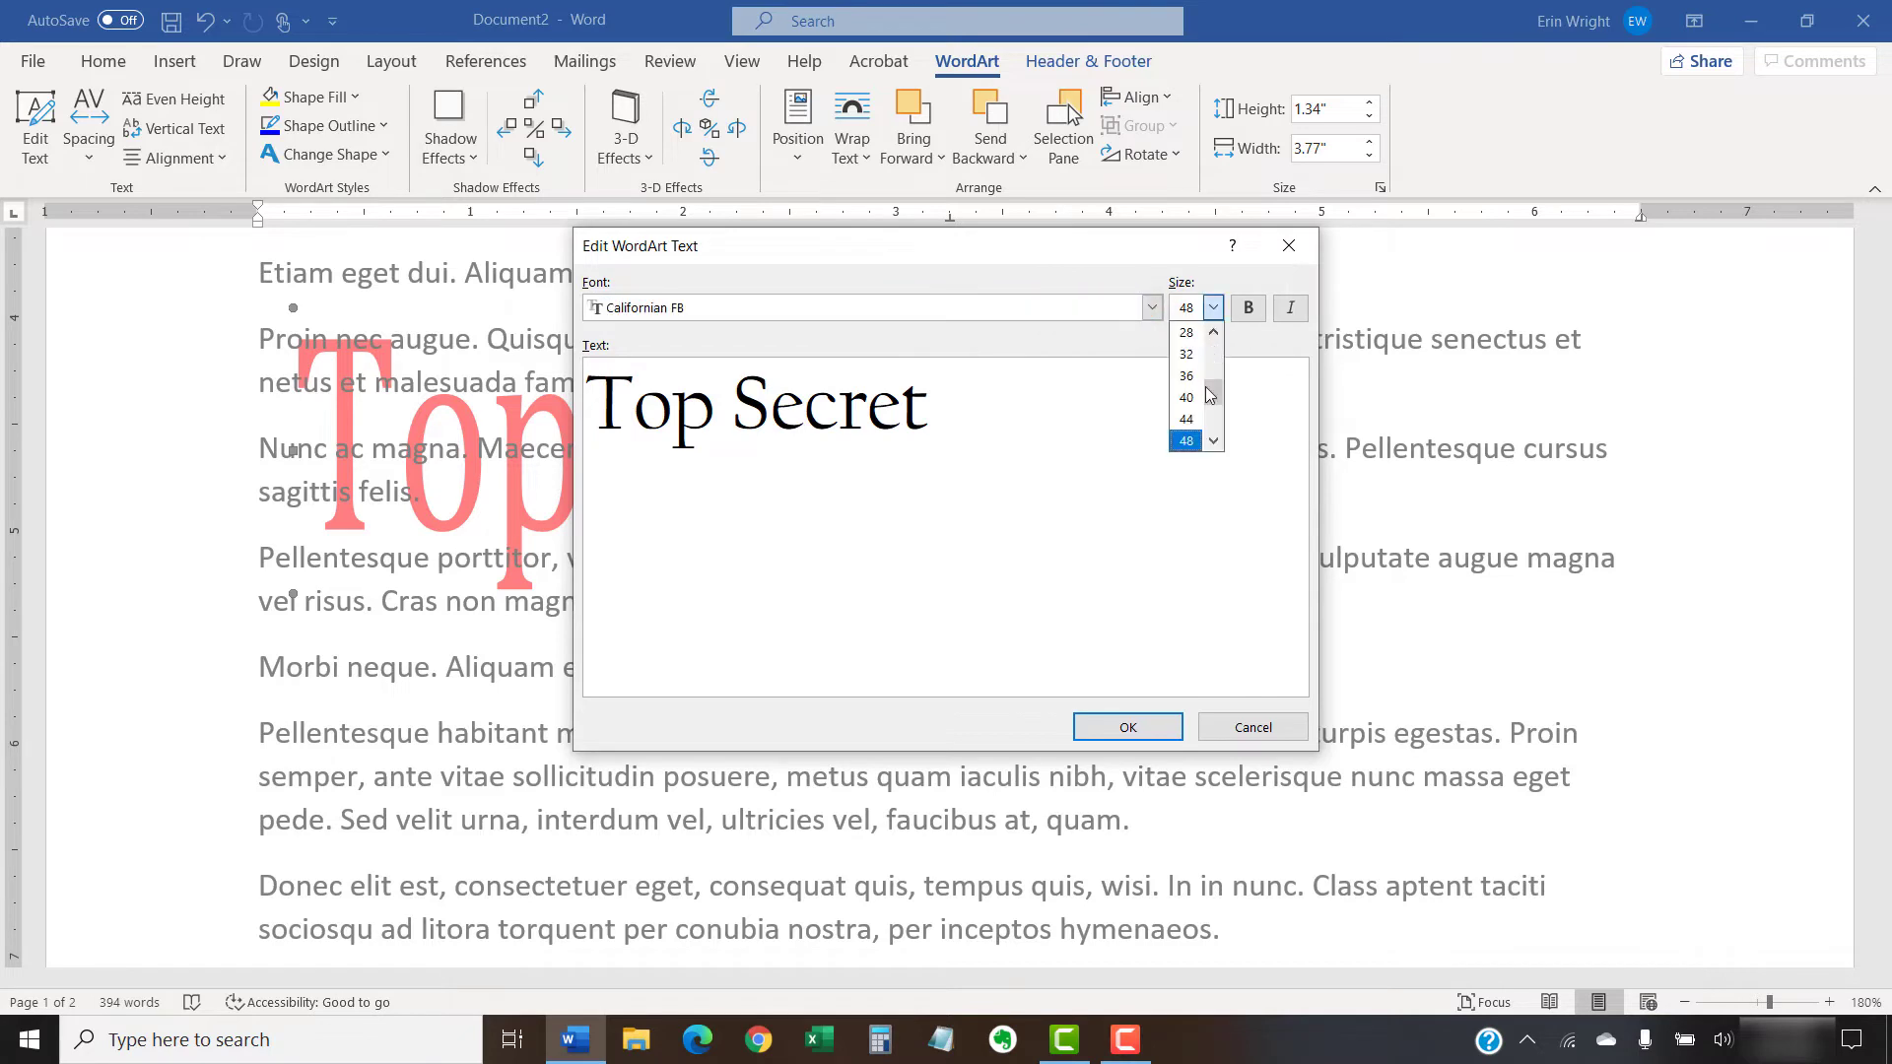
left_click(1188, 442)
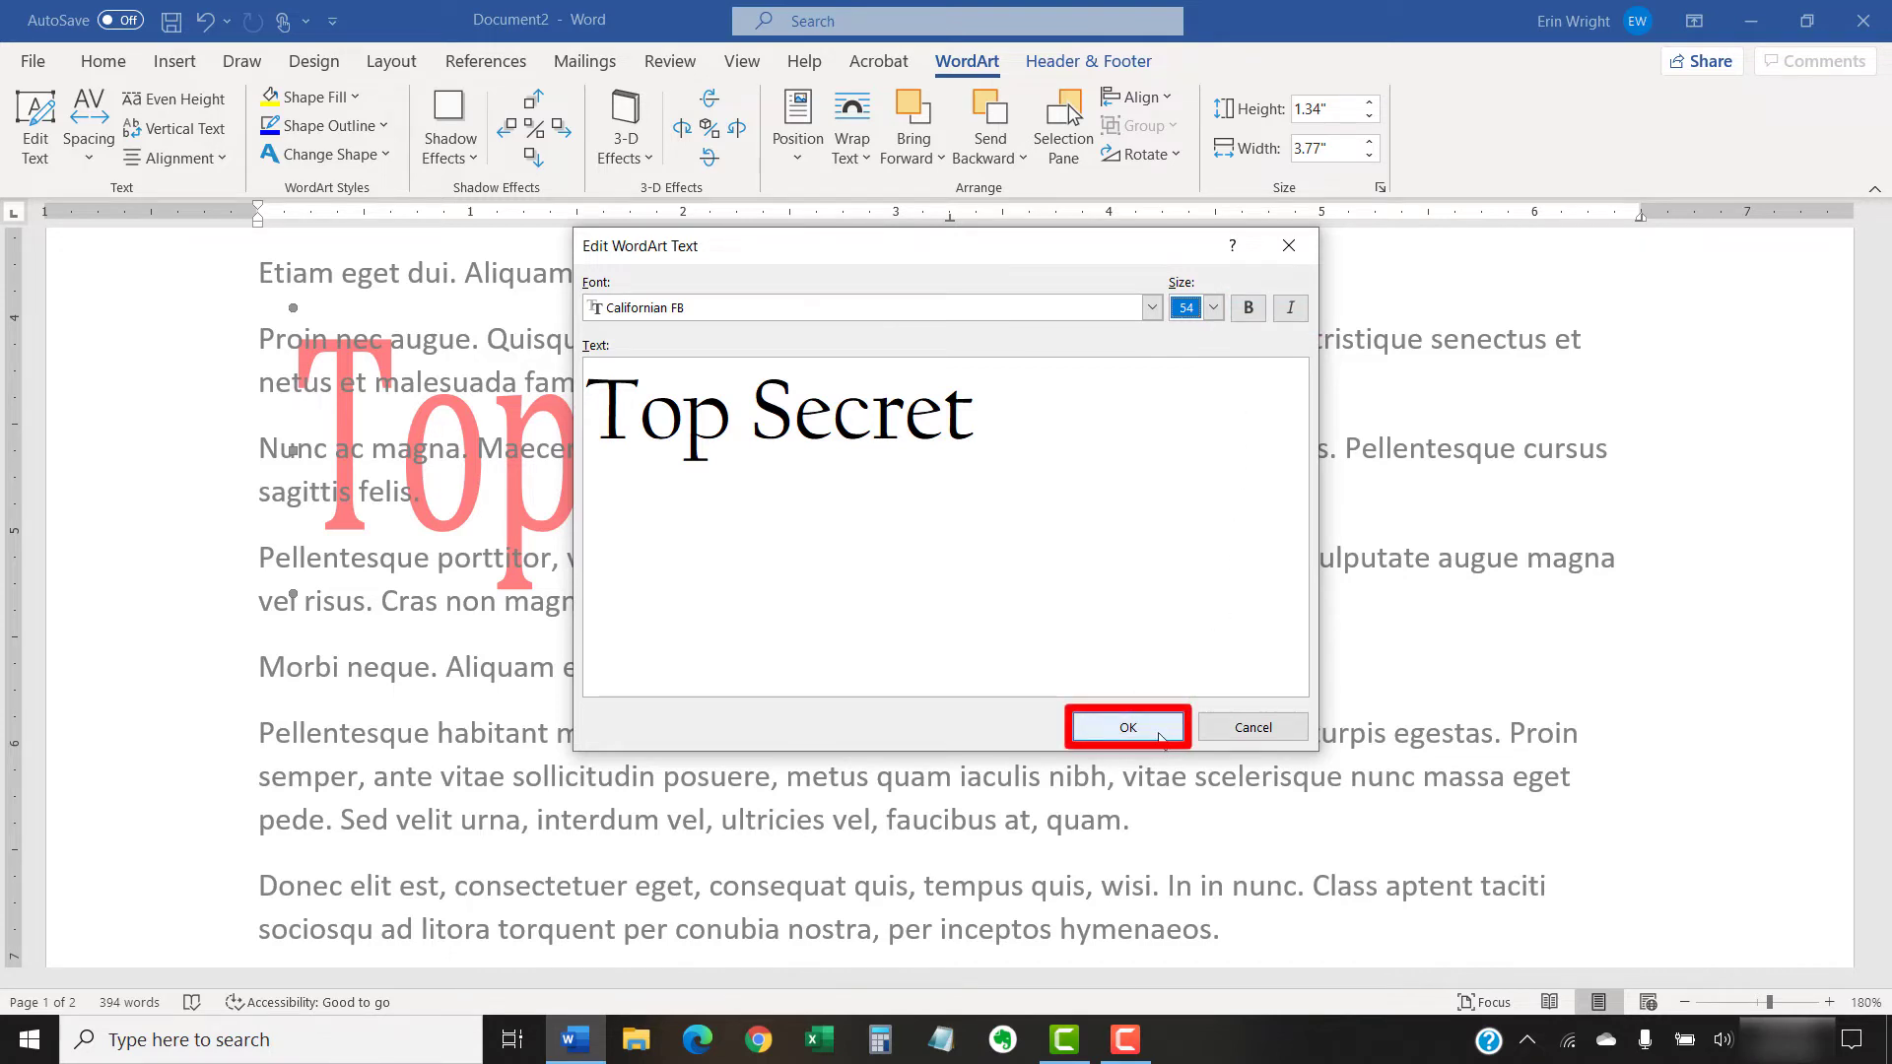
left_click(1129, 730)
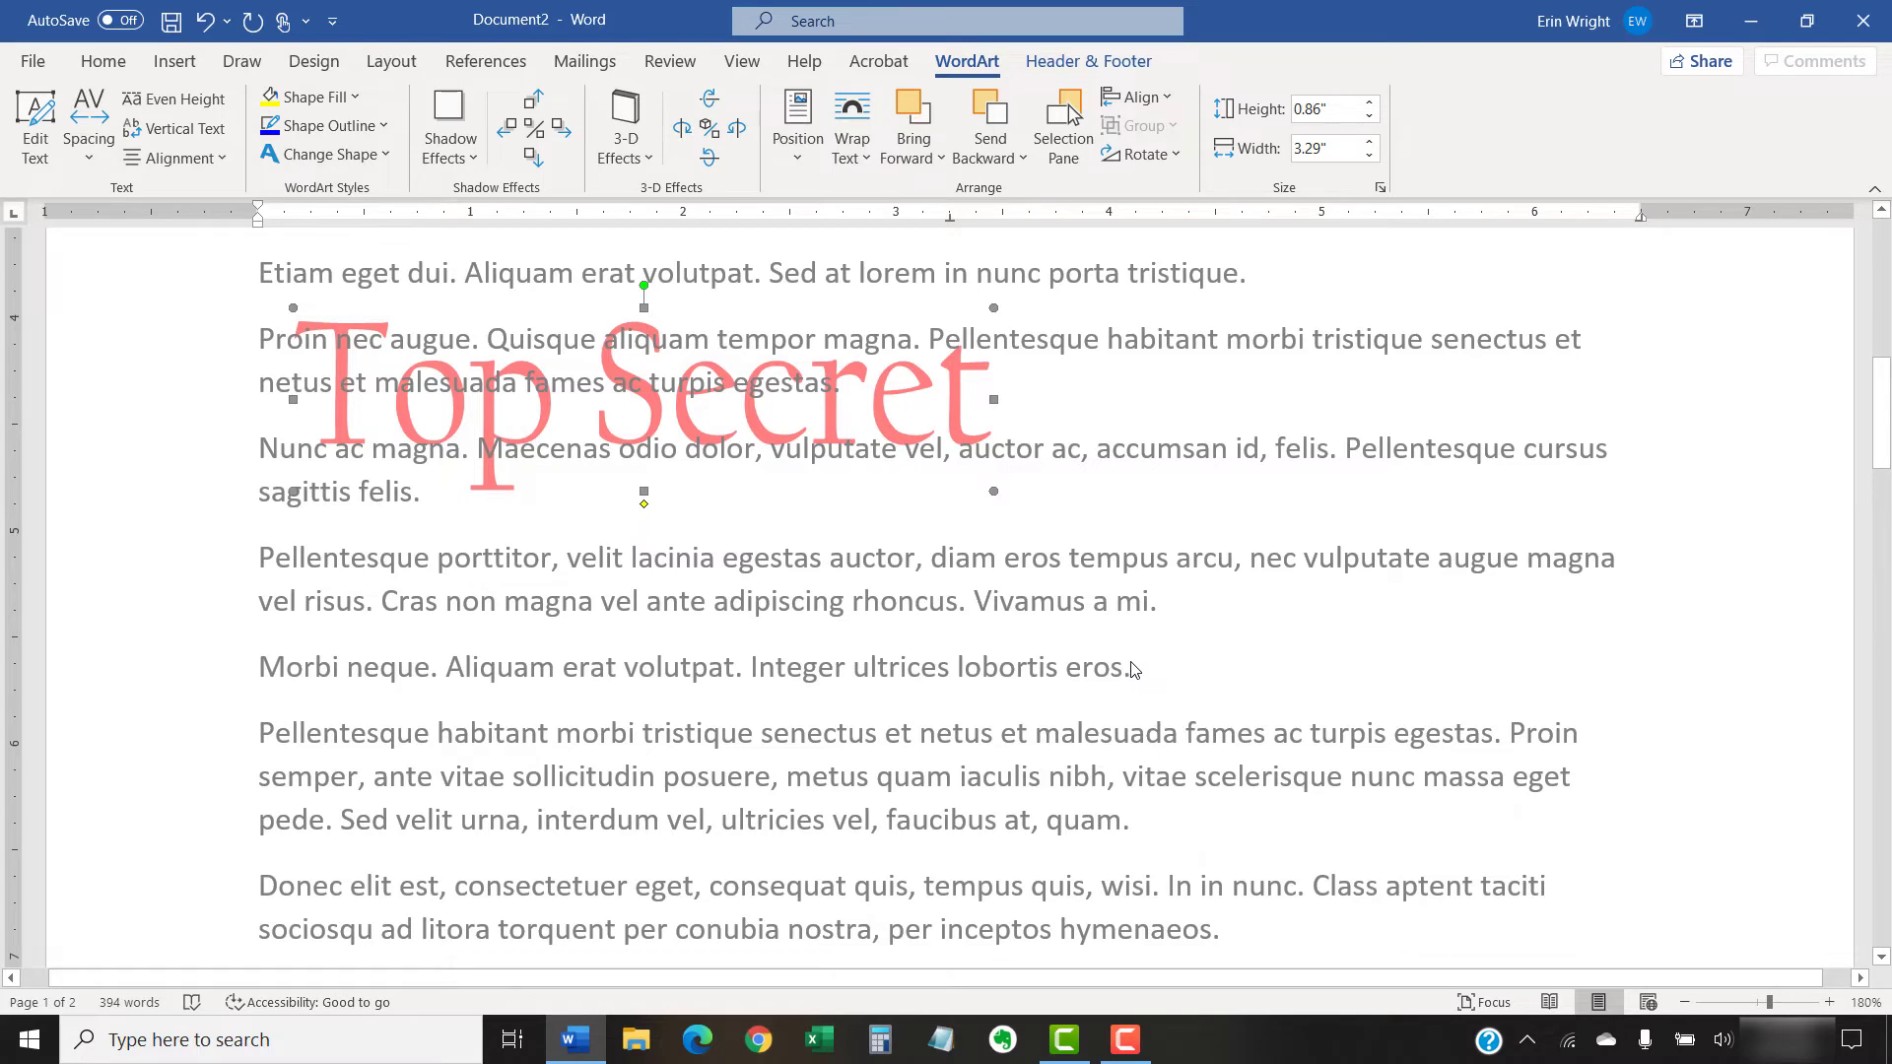
Step: Set the Top Secret watermark's red fill transparency to 72% in Format WordArt
right_click(636, 388)
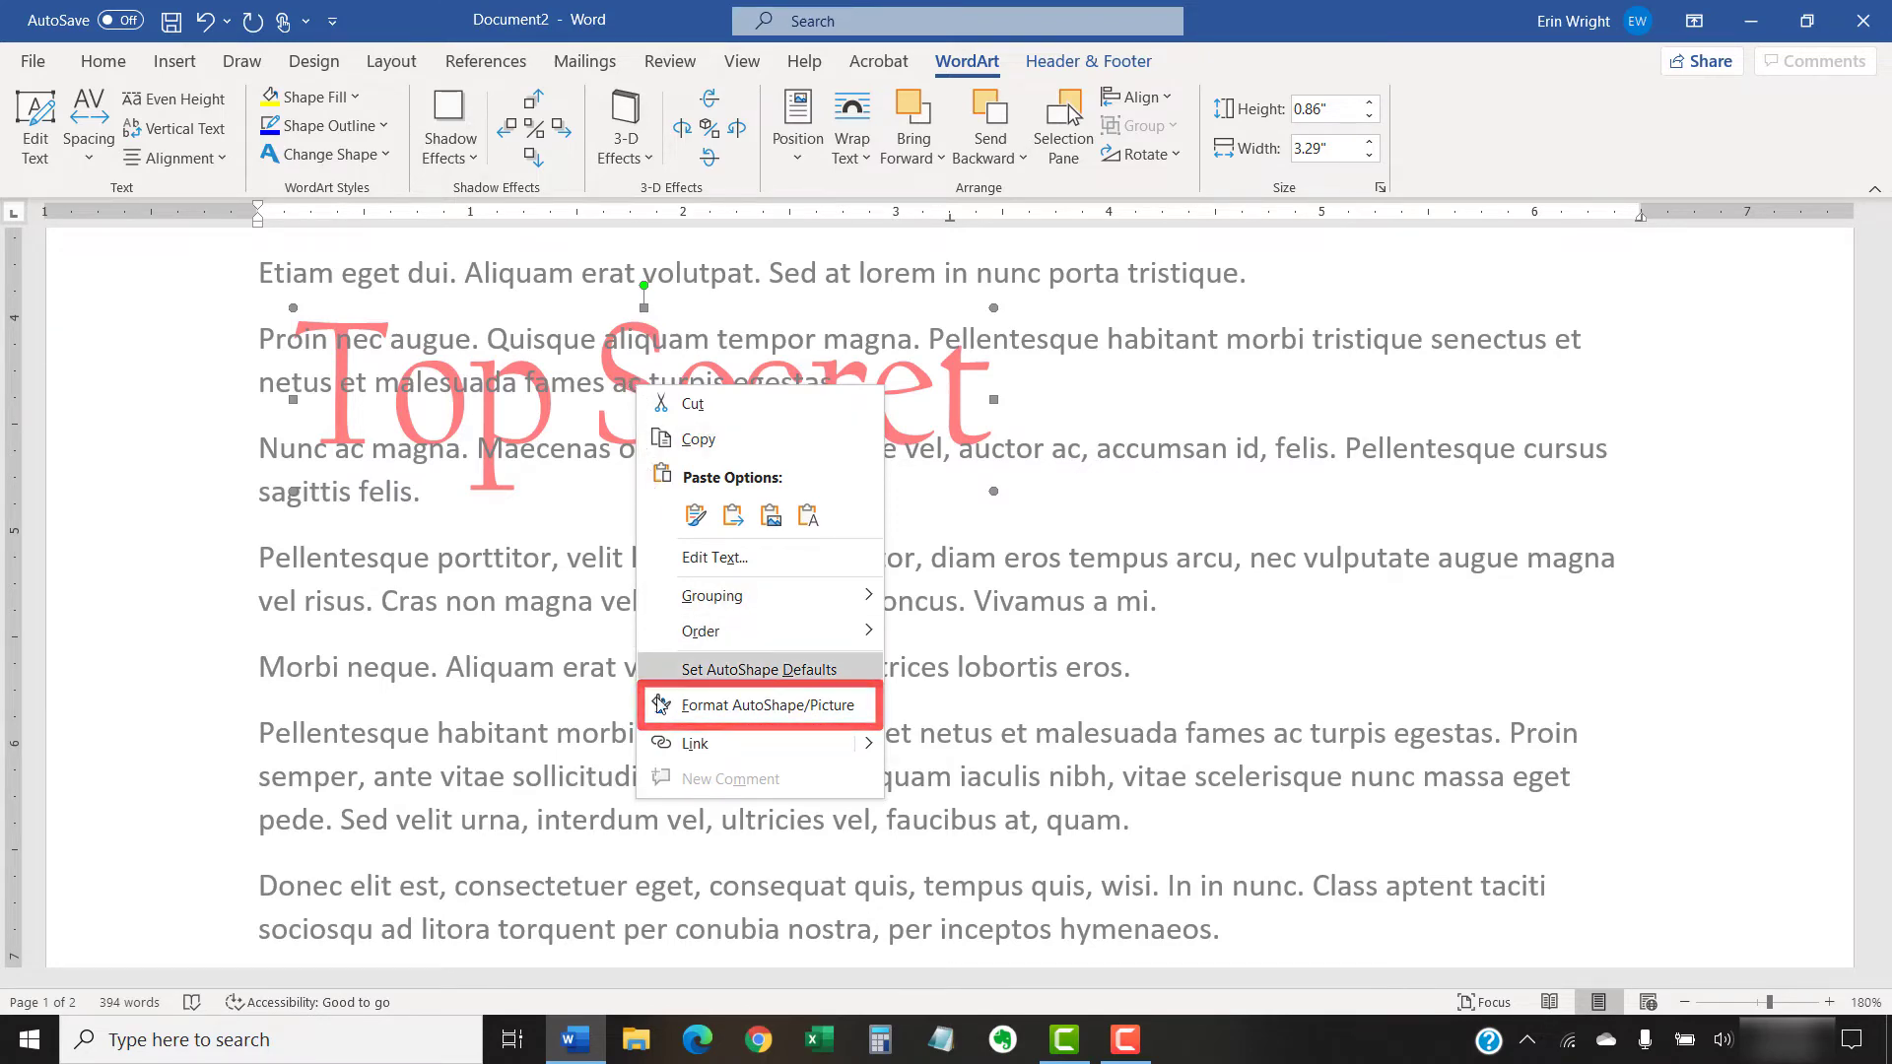
left_click(693, 709)
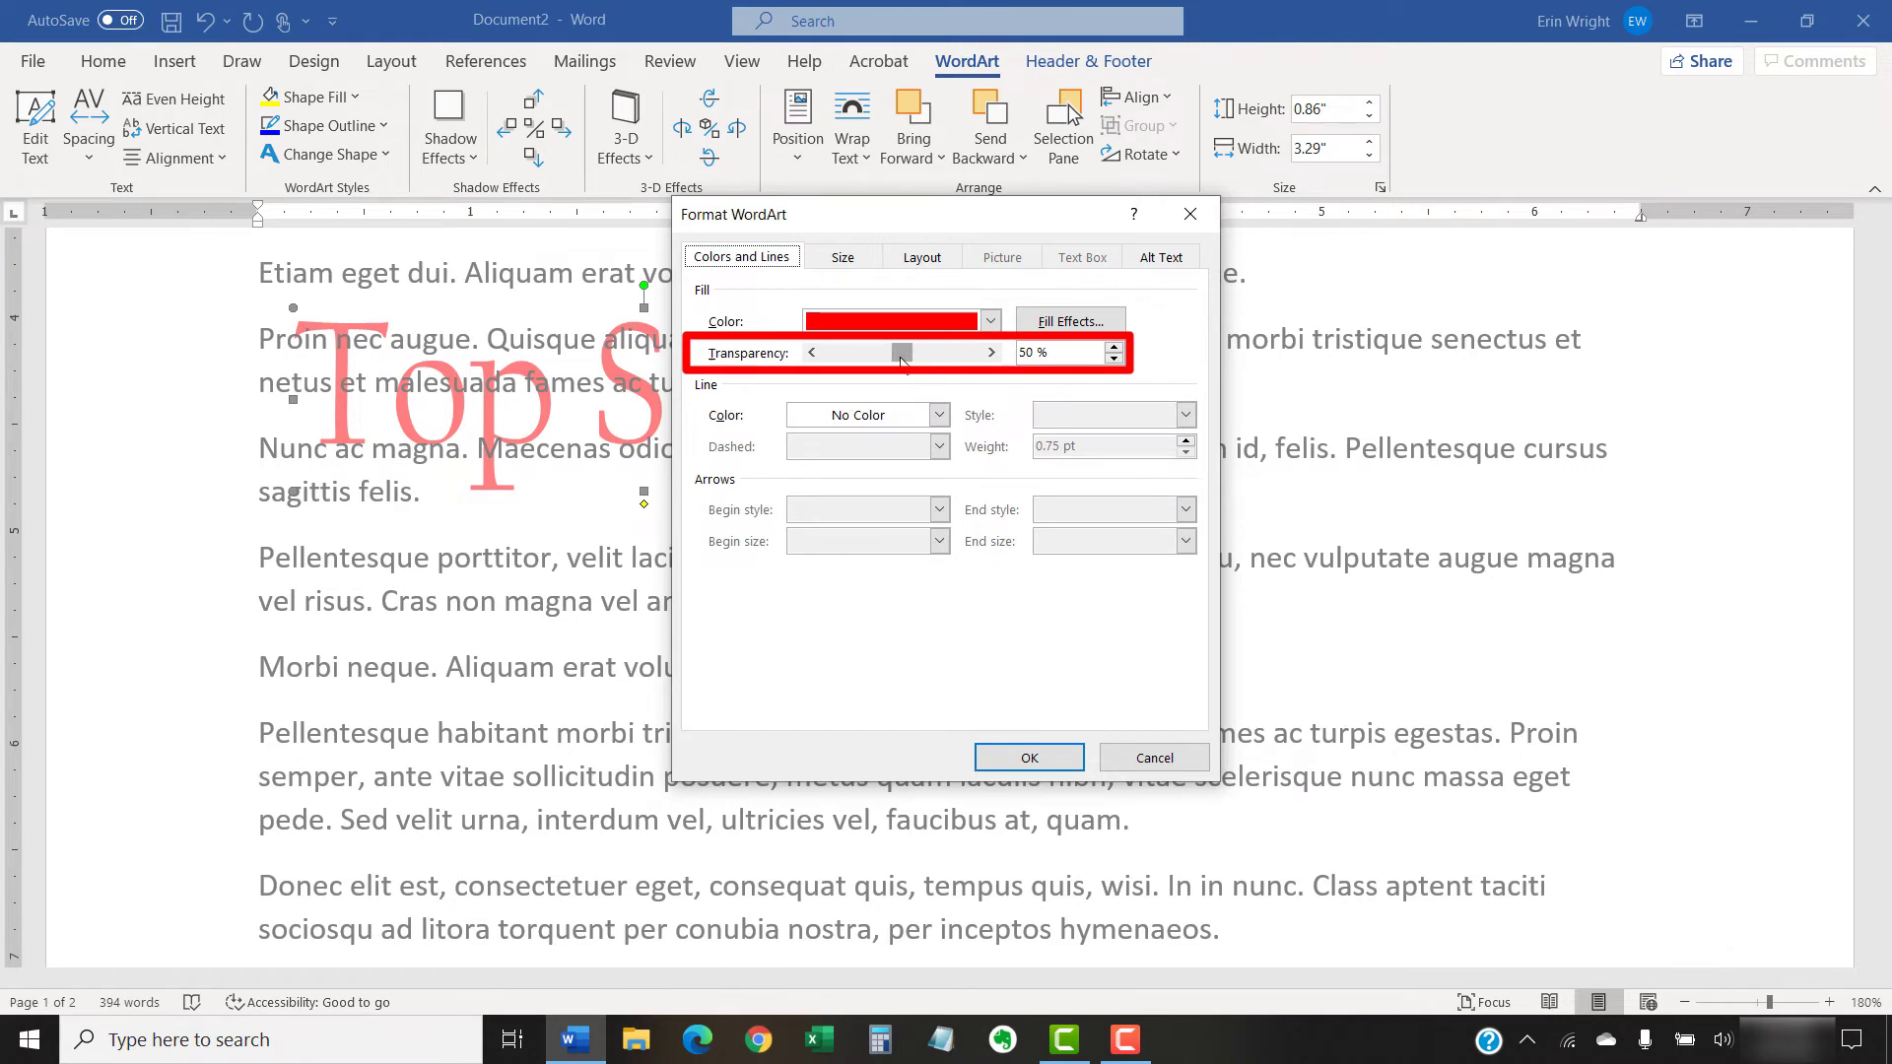
left_click_drag(901, 360, 933, 367)
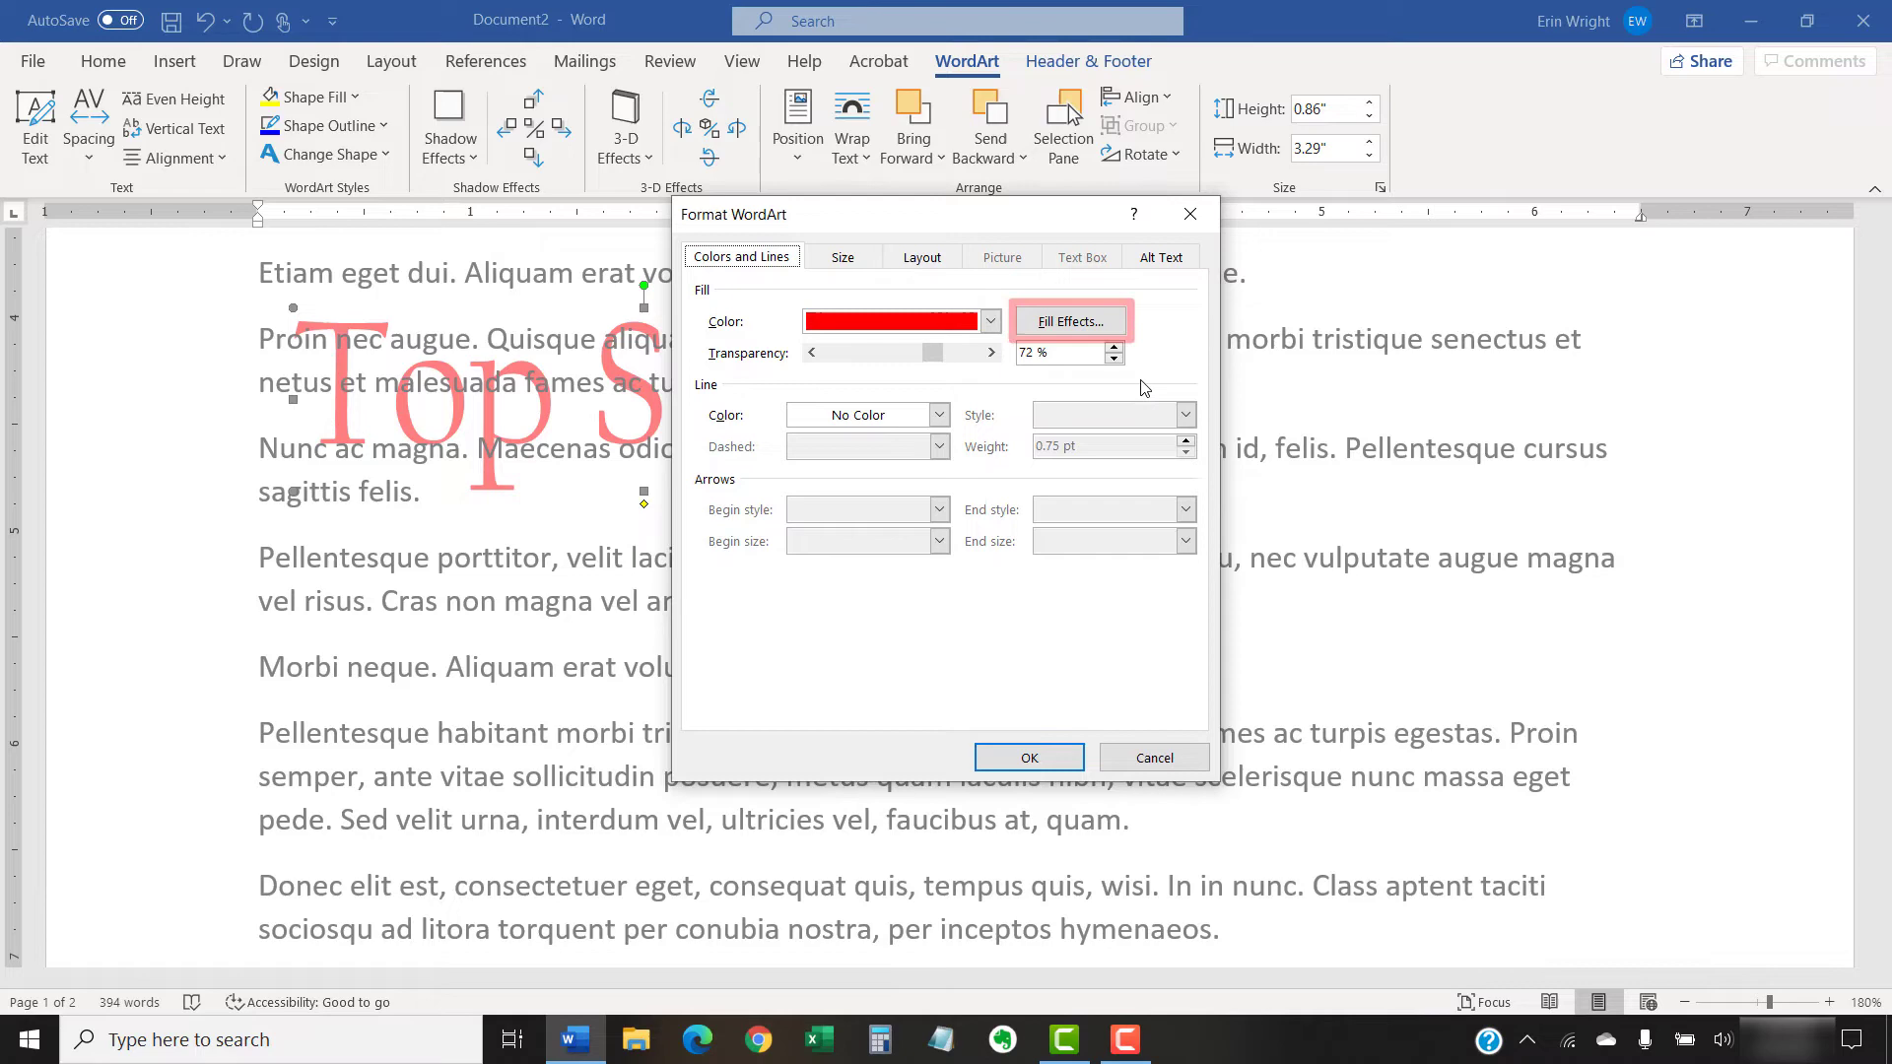
left_click(1117, 323)
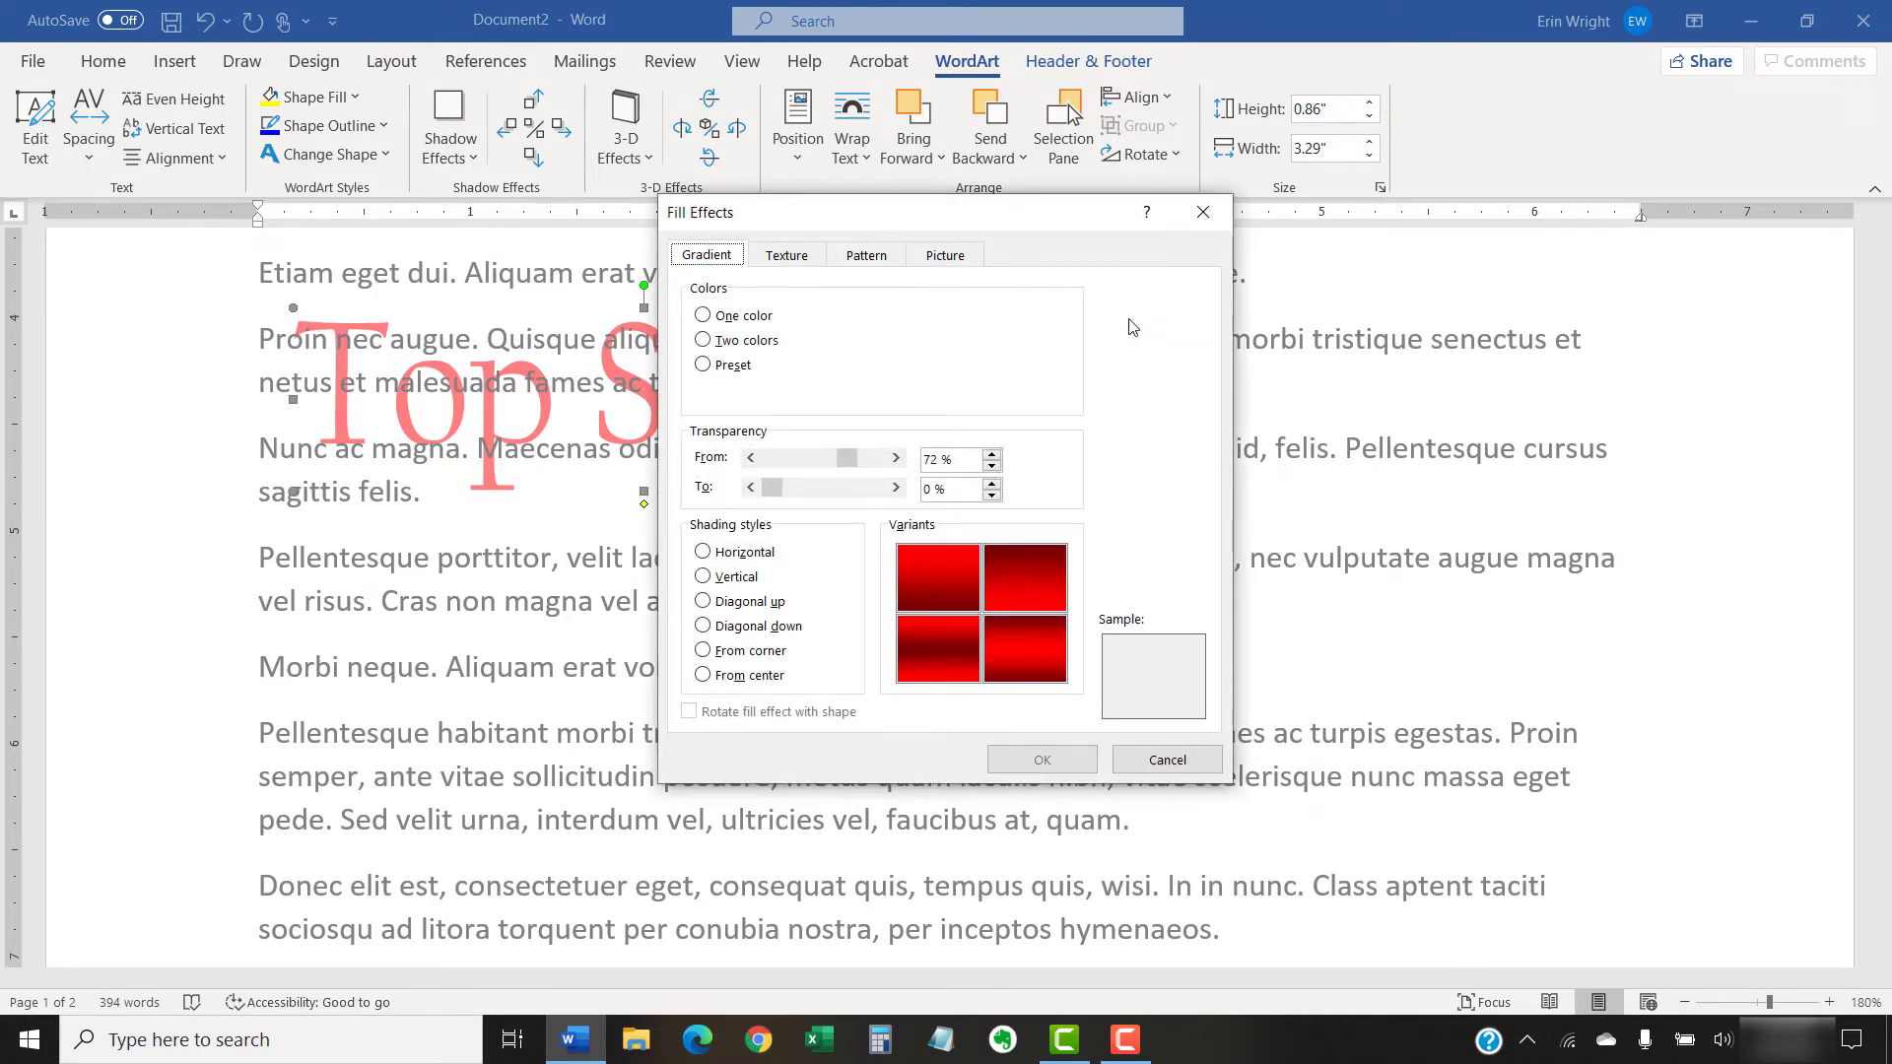
left_click(1202, 213)
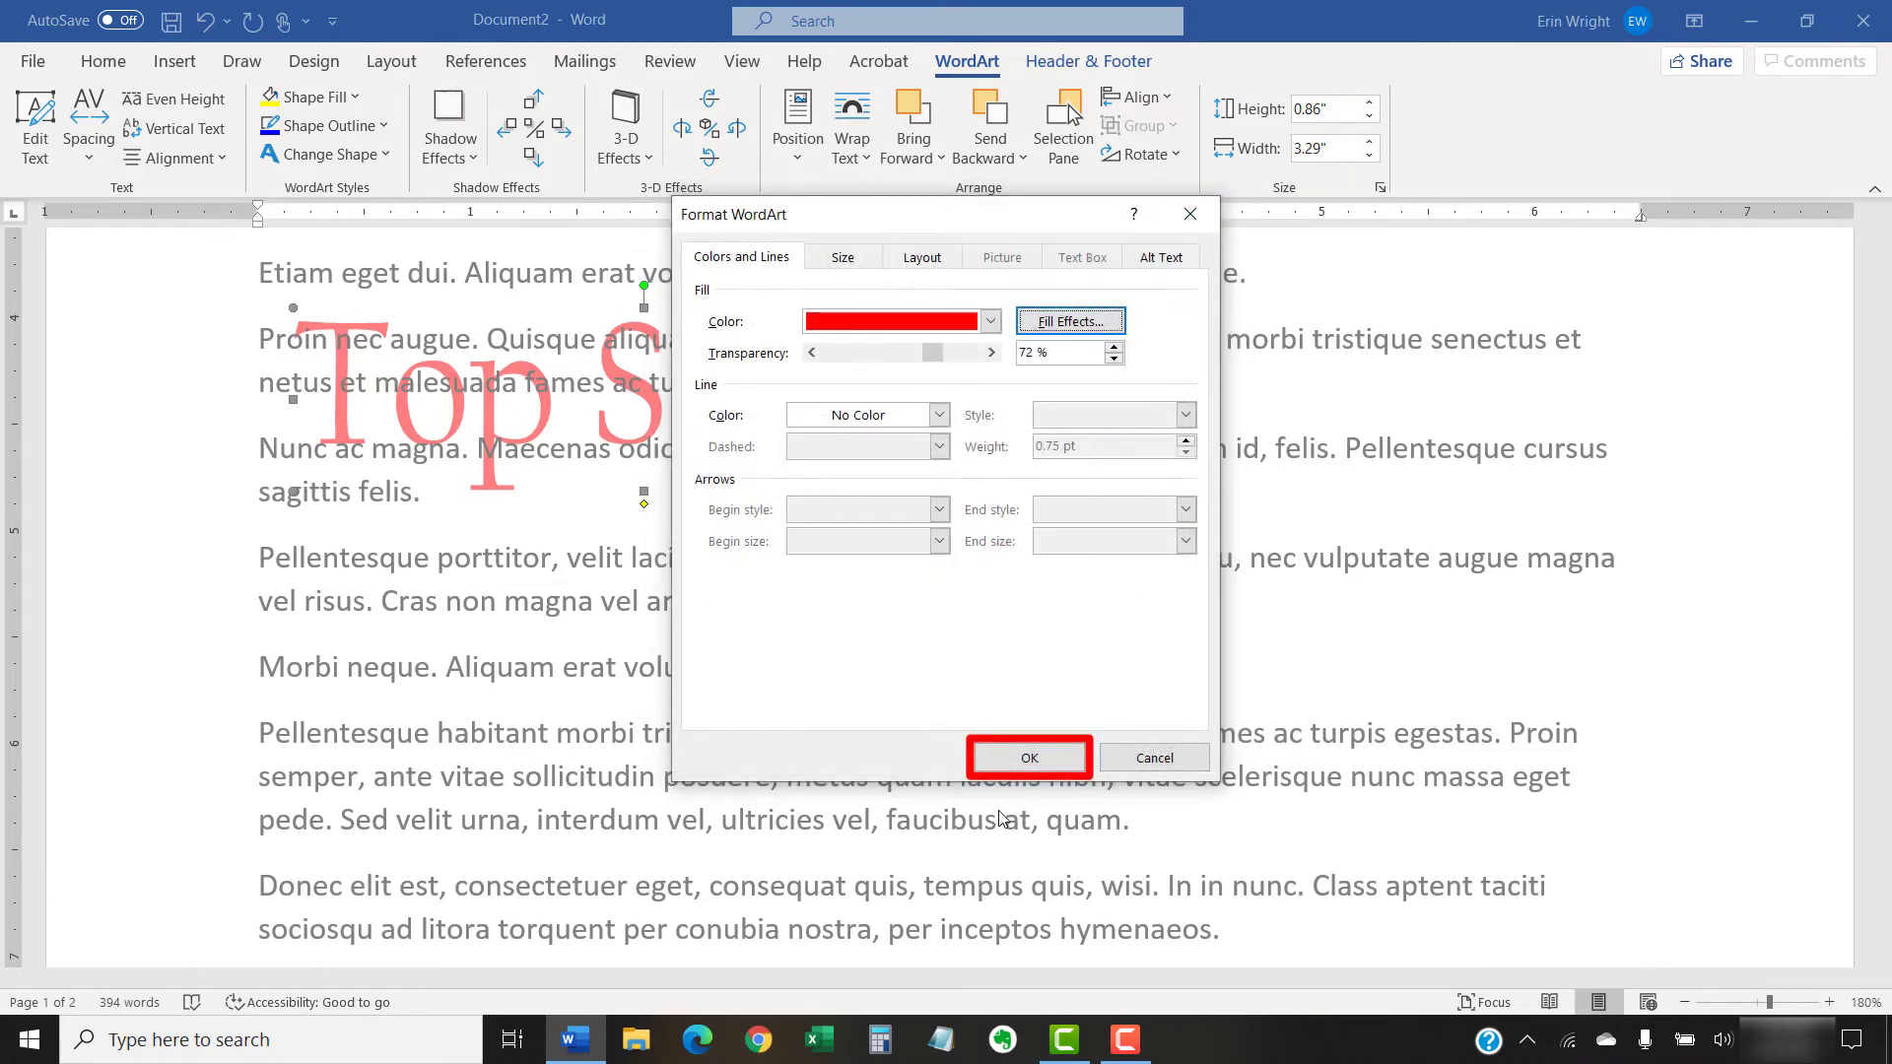
Step: Apply the 72% transparency, then browse shadow and 3-D effects without applying any
left_click(1007, 759)
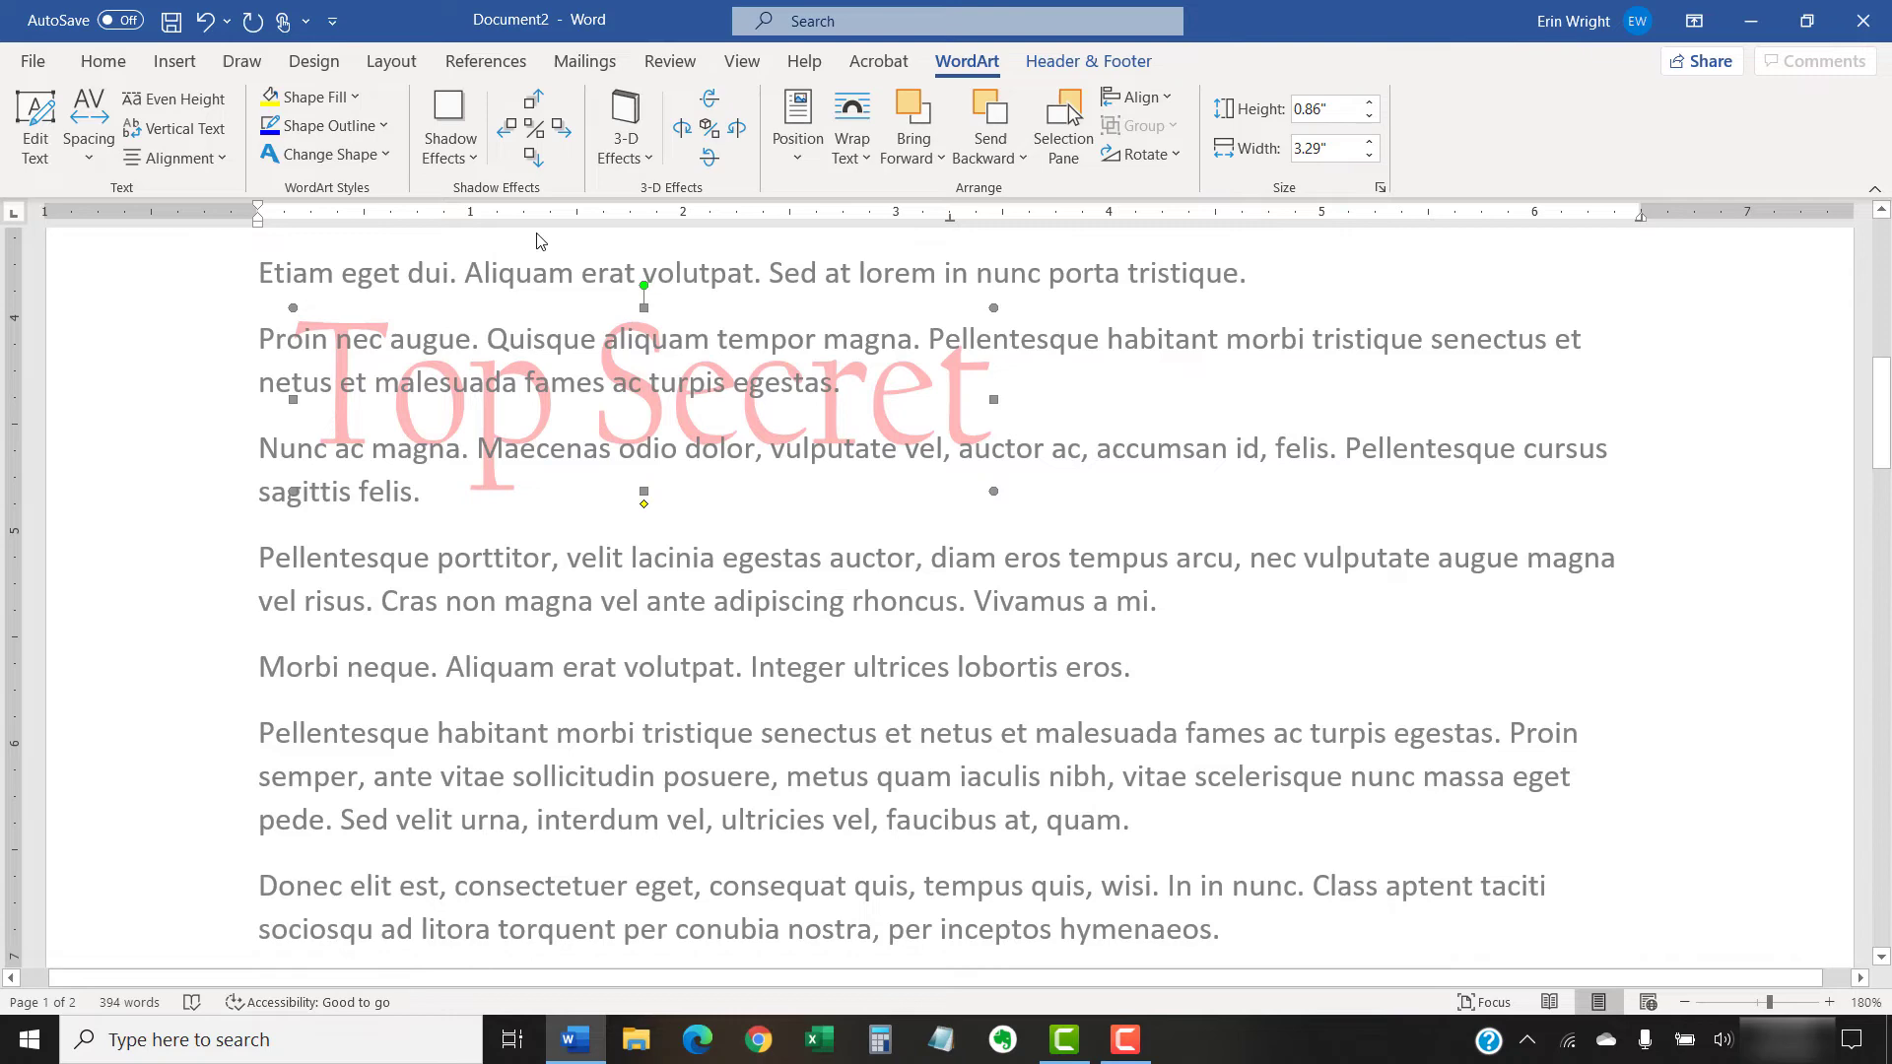
left_click(456, 168)
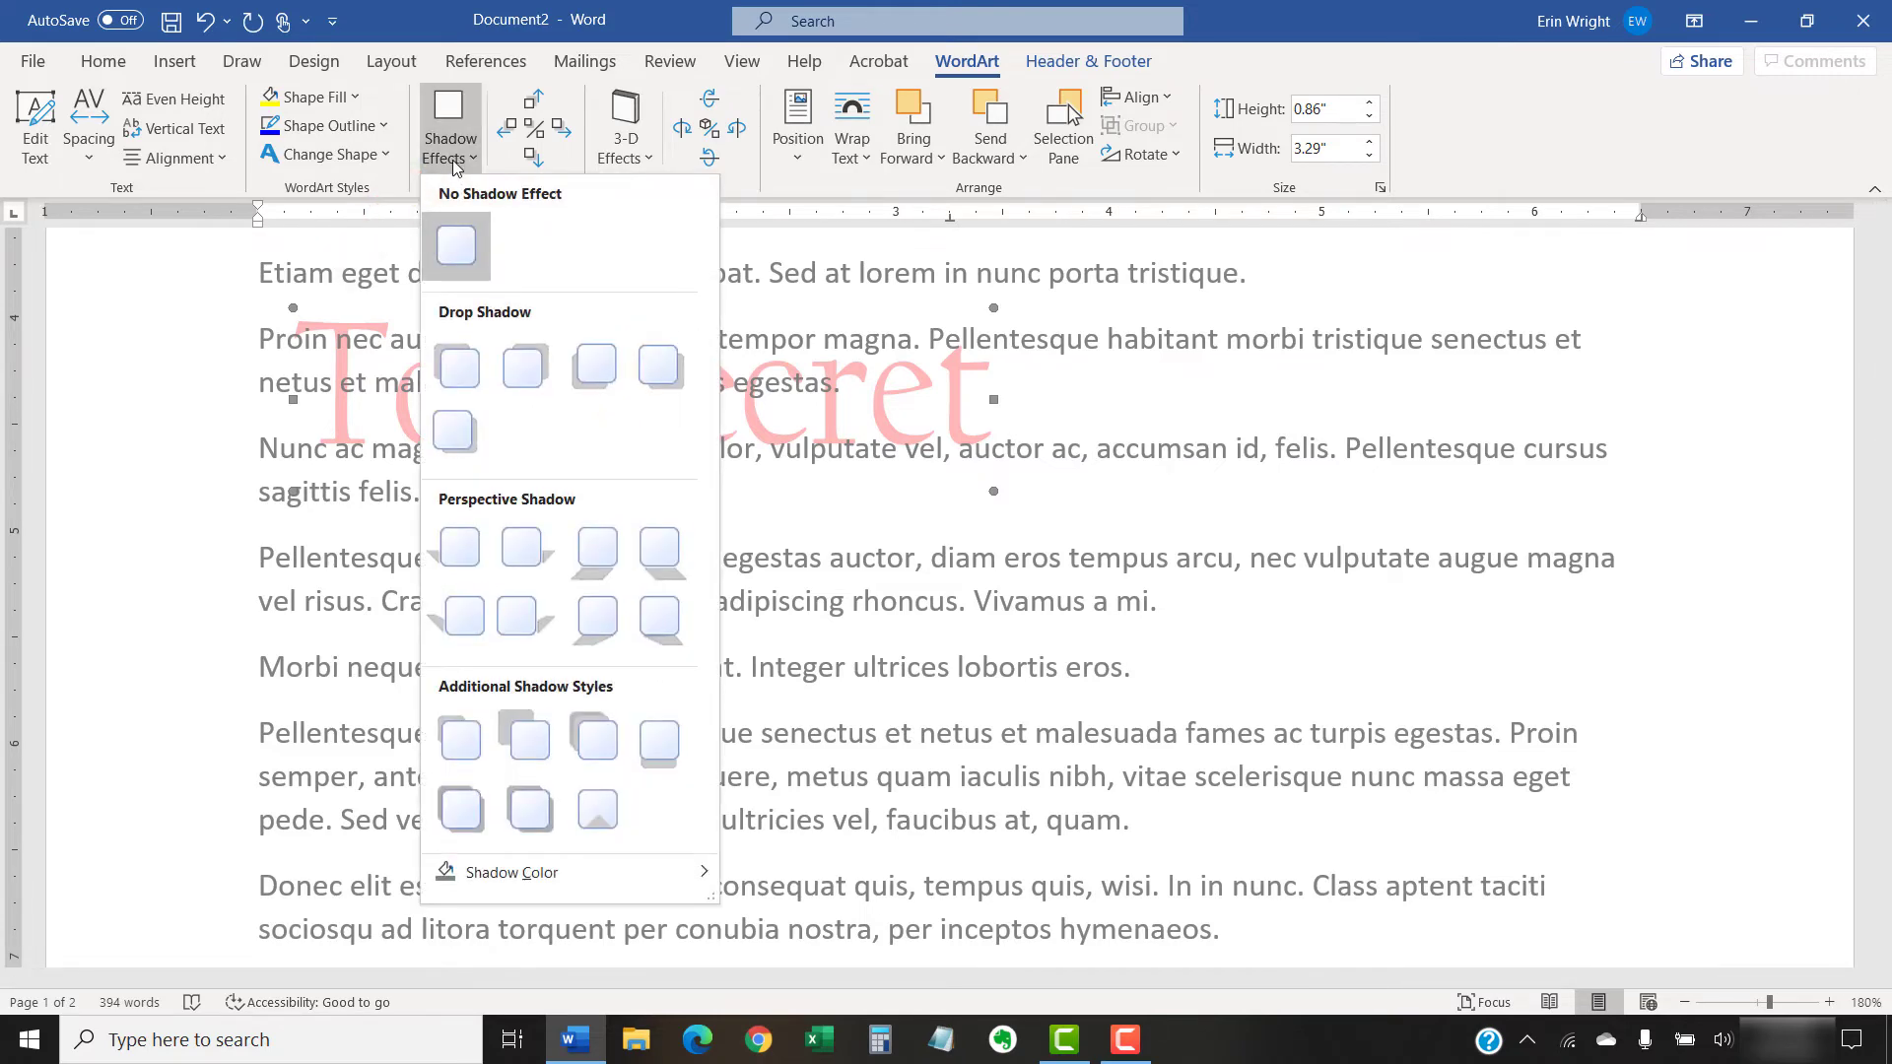
left_click(456, 167)
left_click(620, 163)
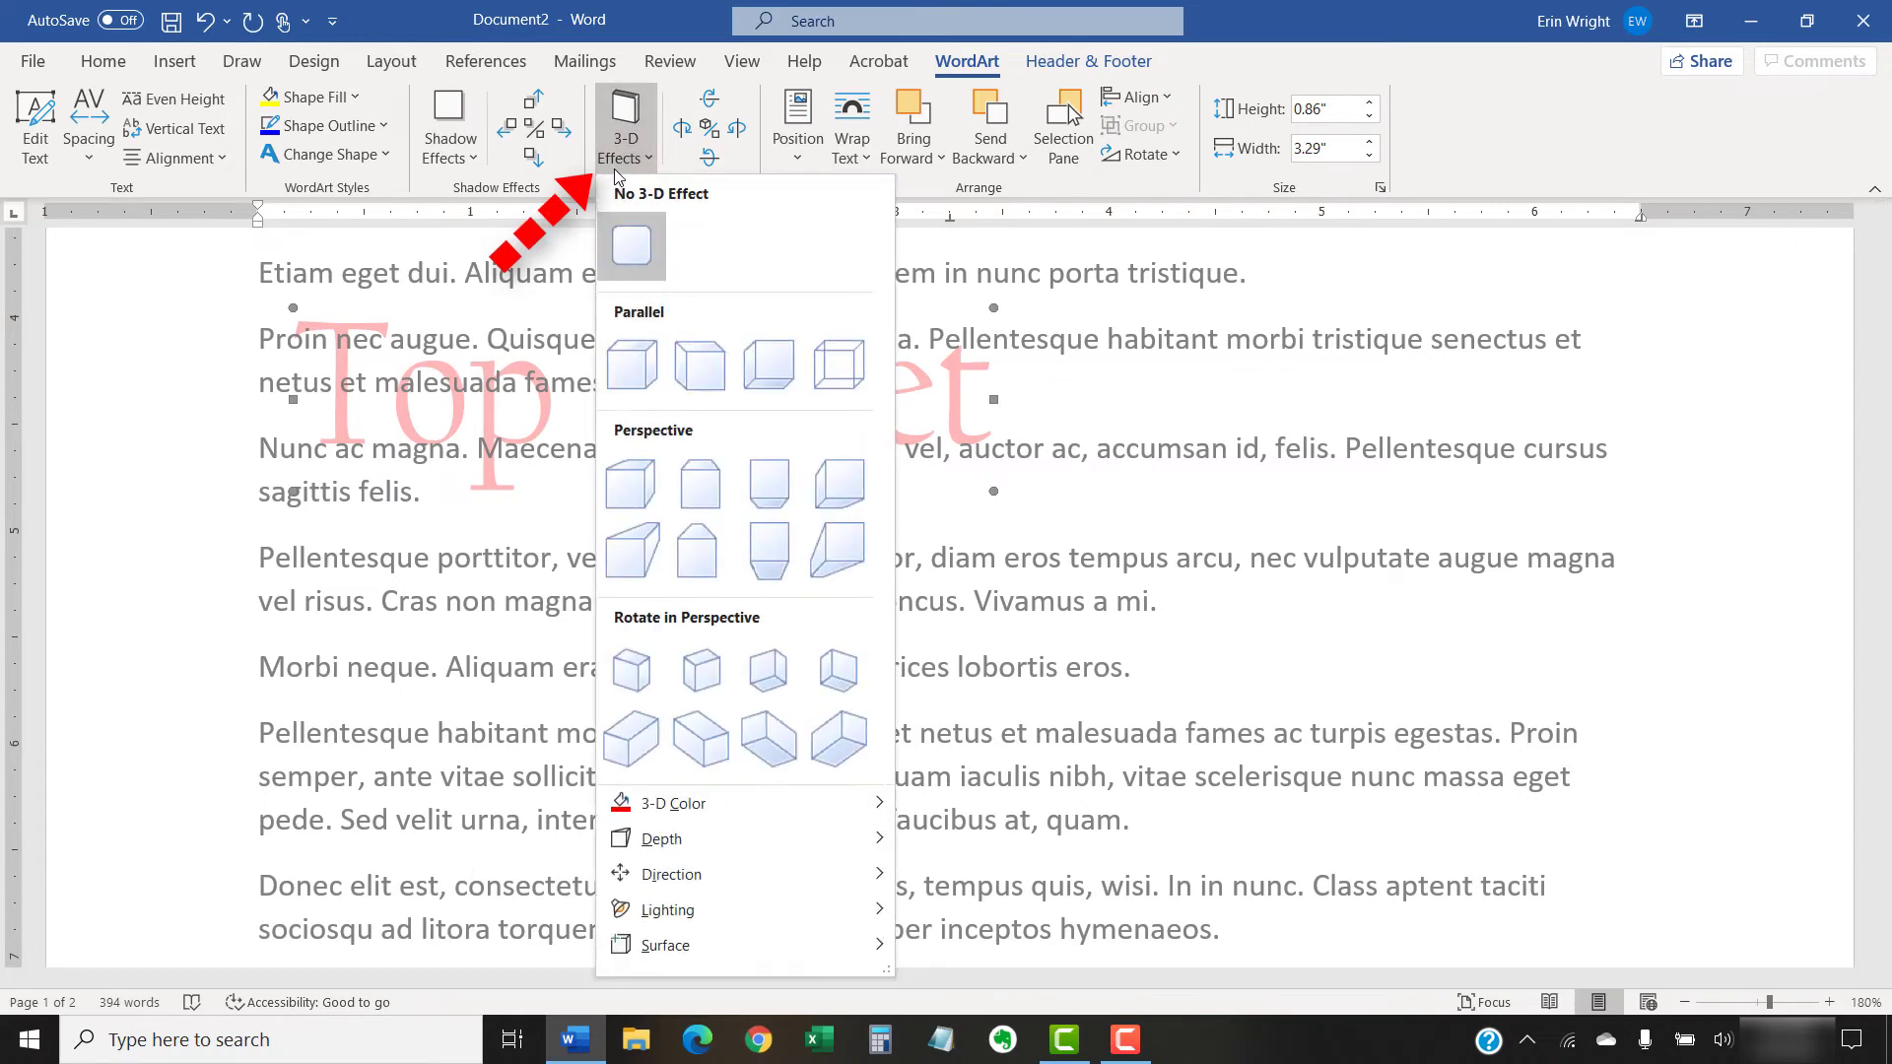
left_click(618, 254)
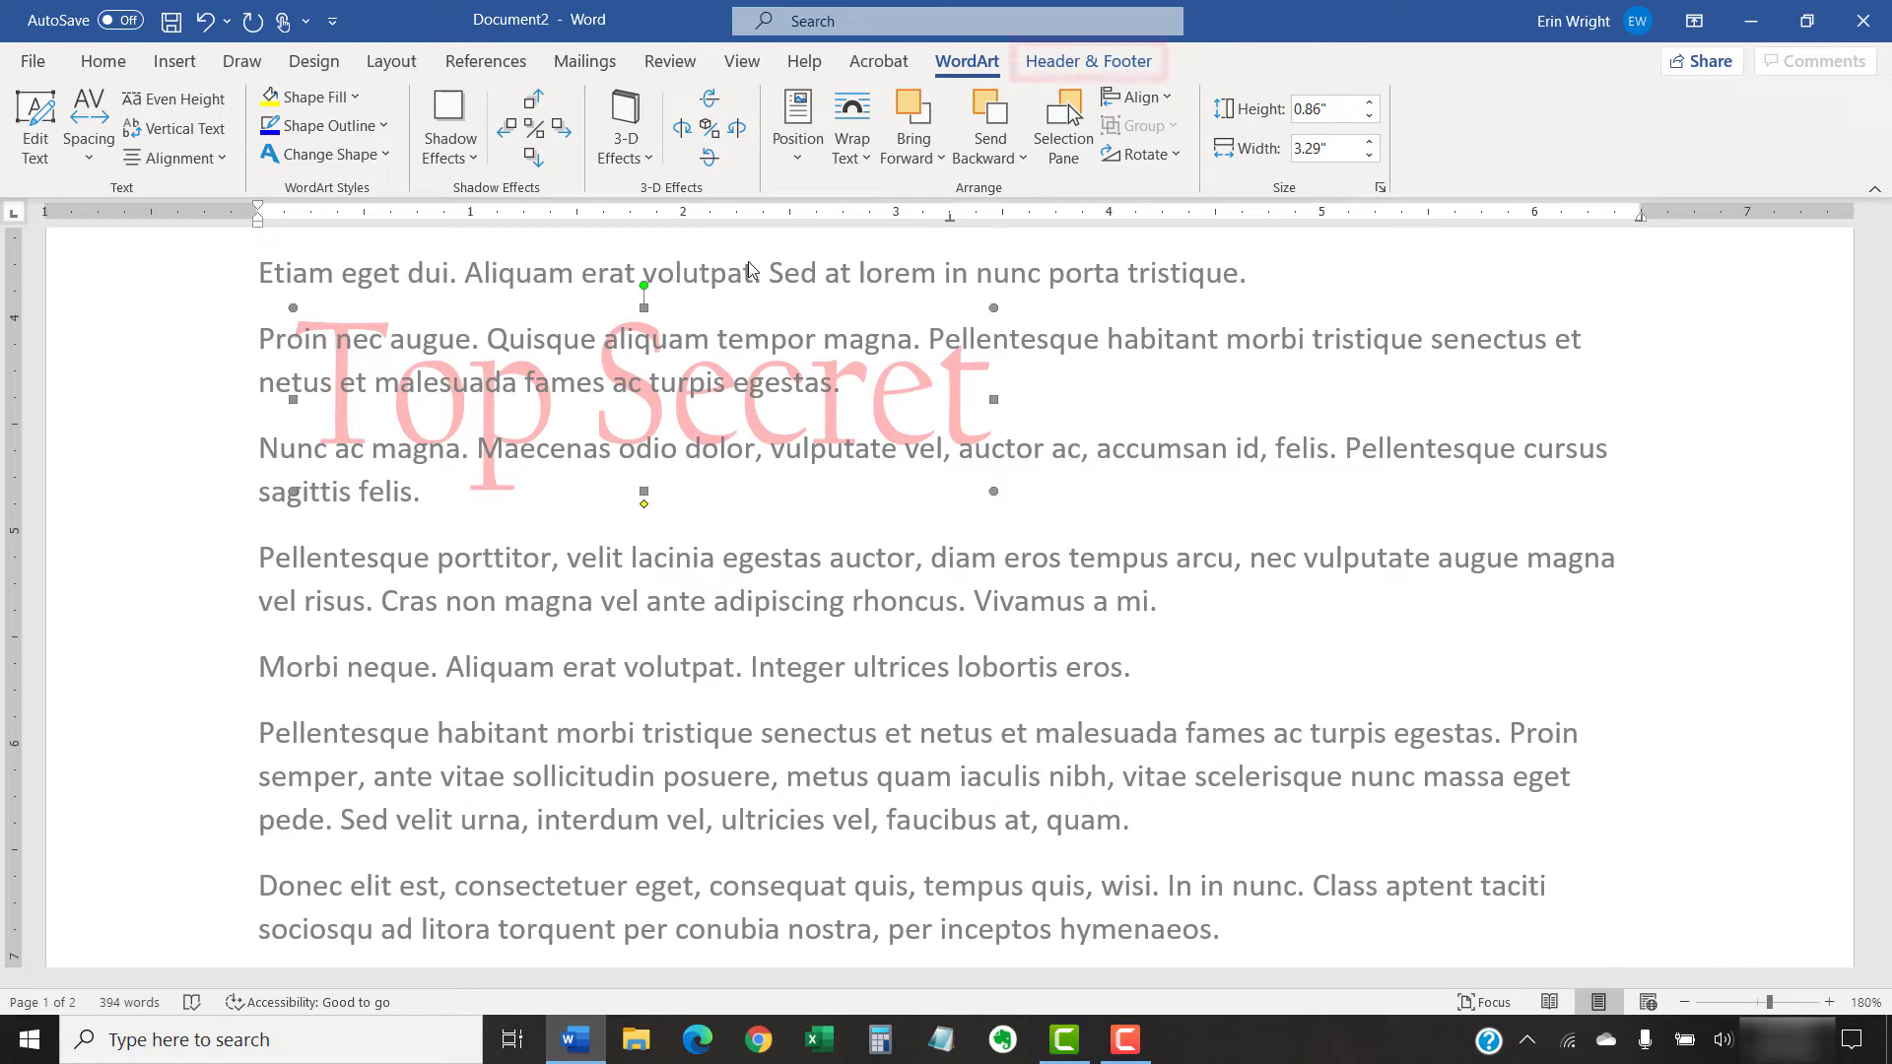
Step: Close header and footer editing and return to the document body
left_click(1048, 61)
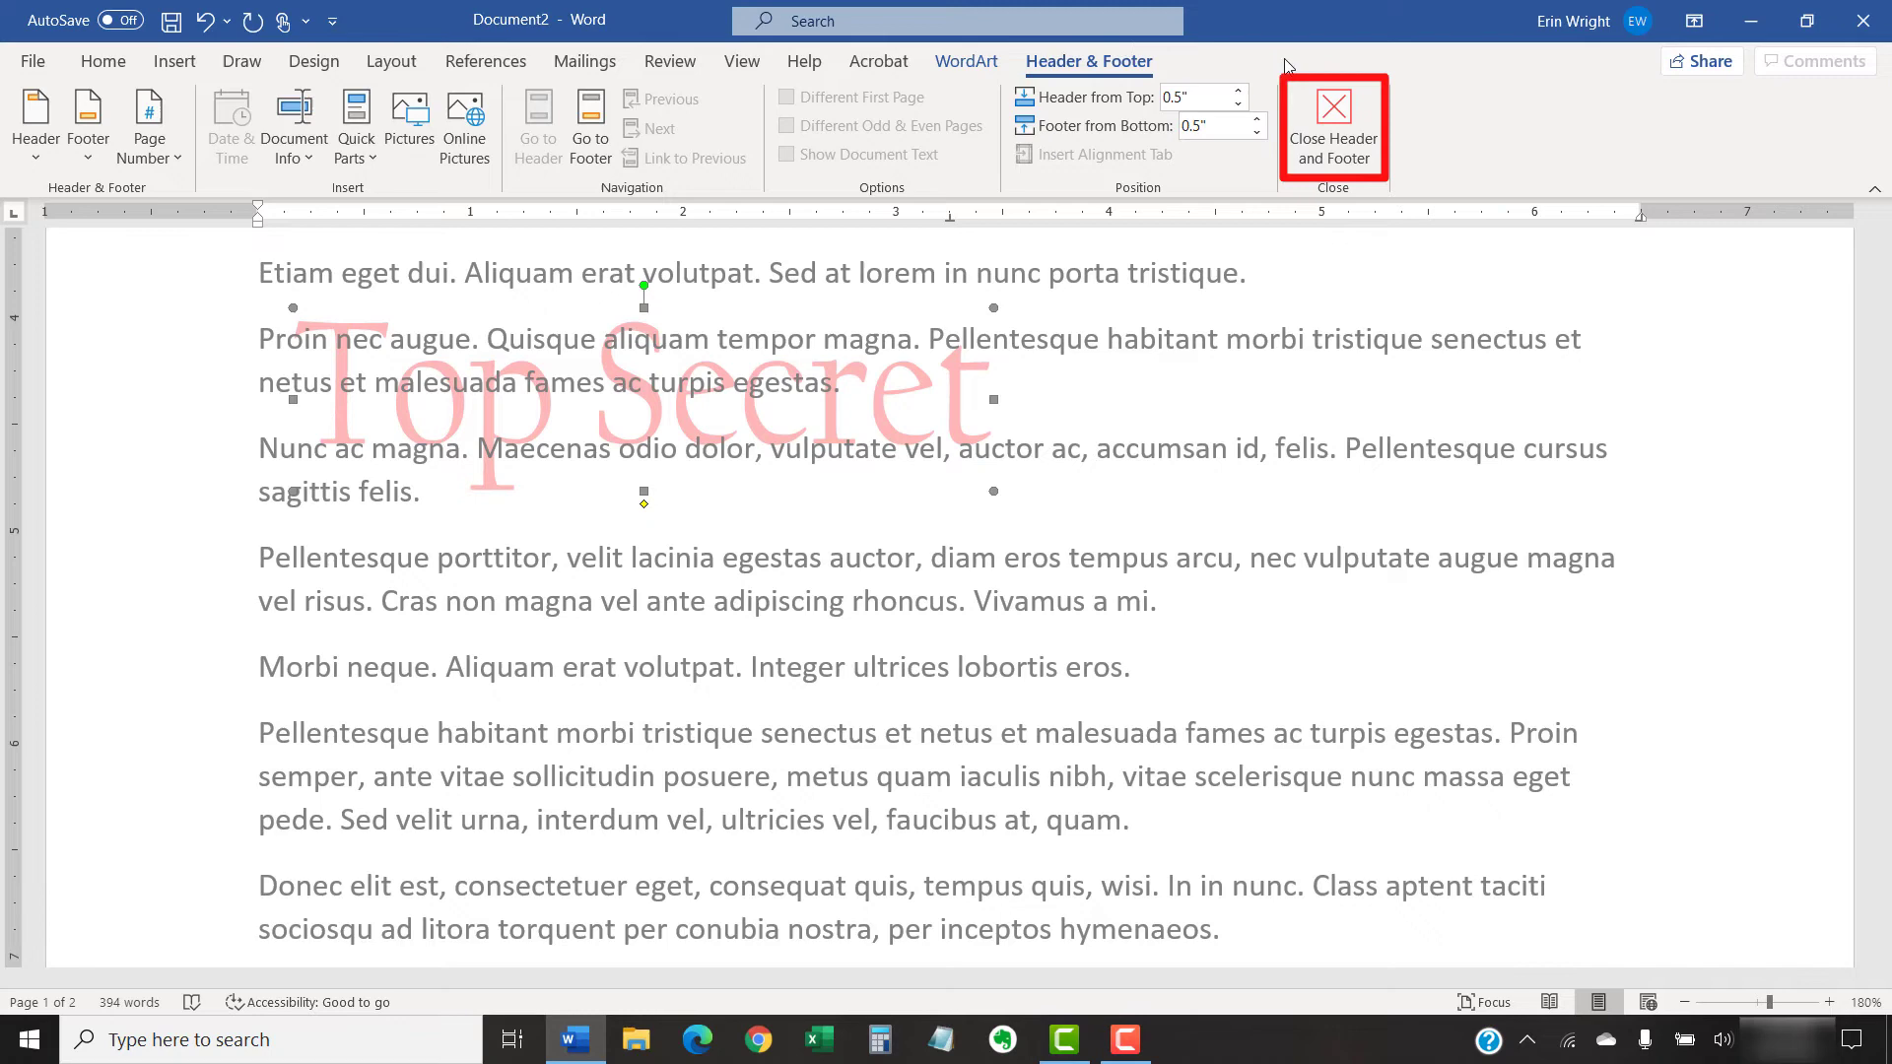
left_click(1325, 104)
scroll(1246, 537, "down", 5)
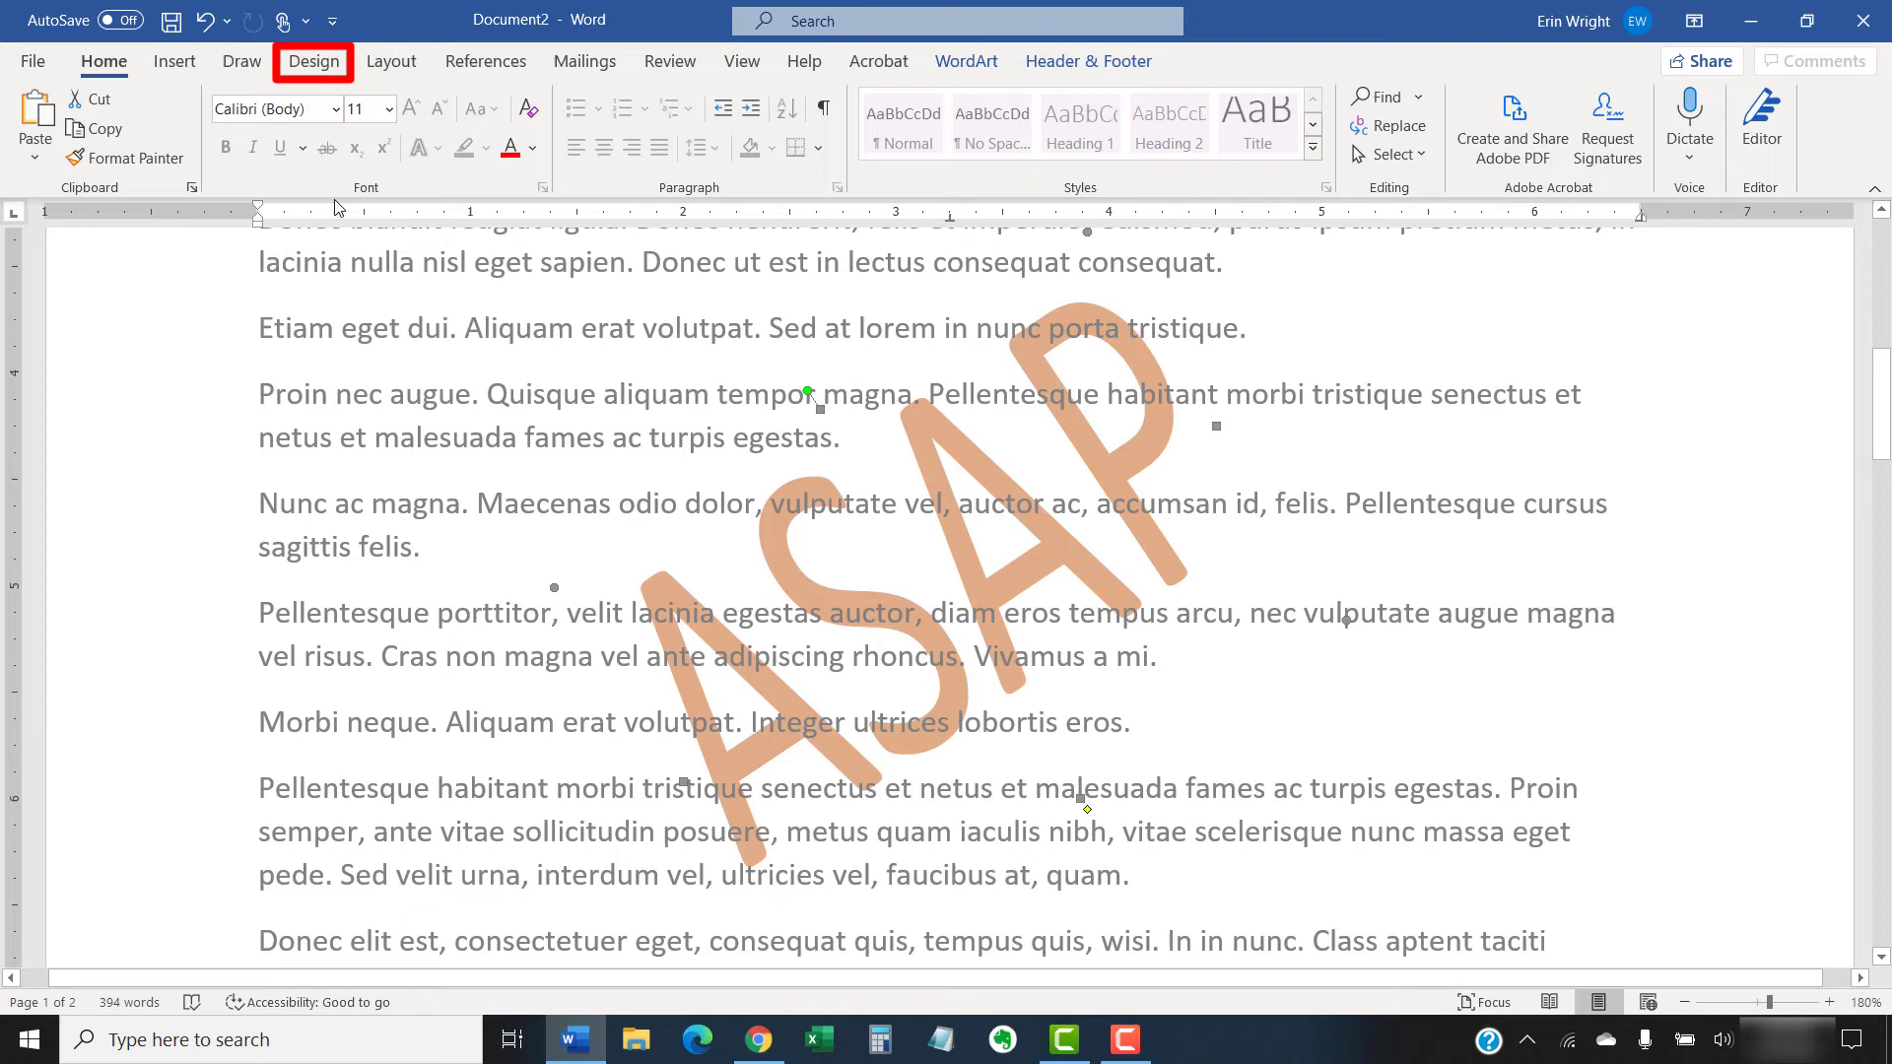
Step: Remove the ASAP watermark so the document body has no watermark
left_click(313, 61)
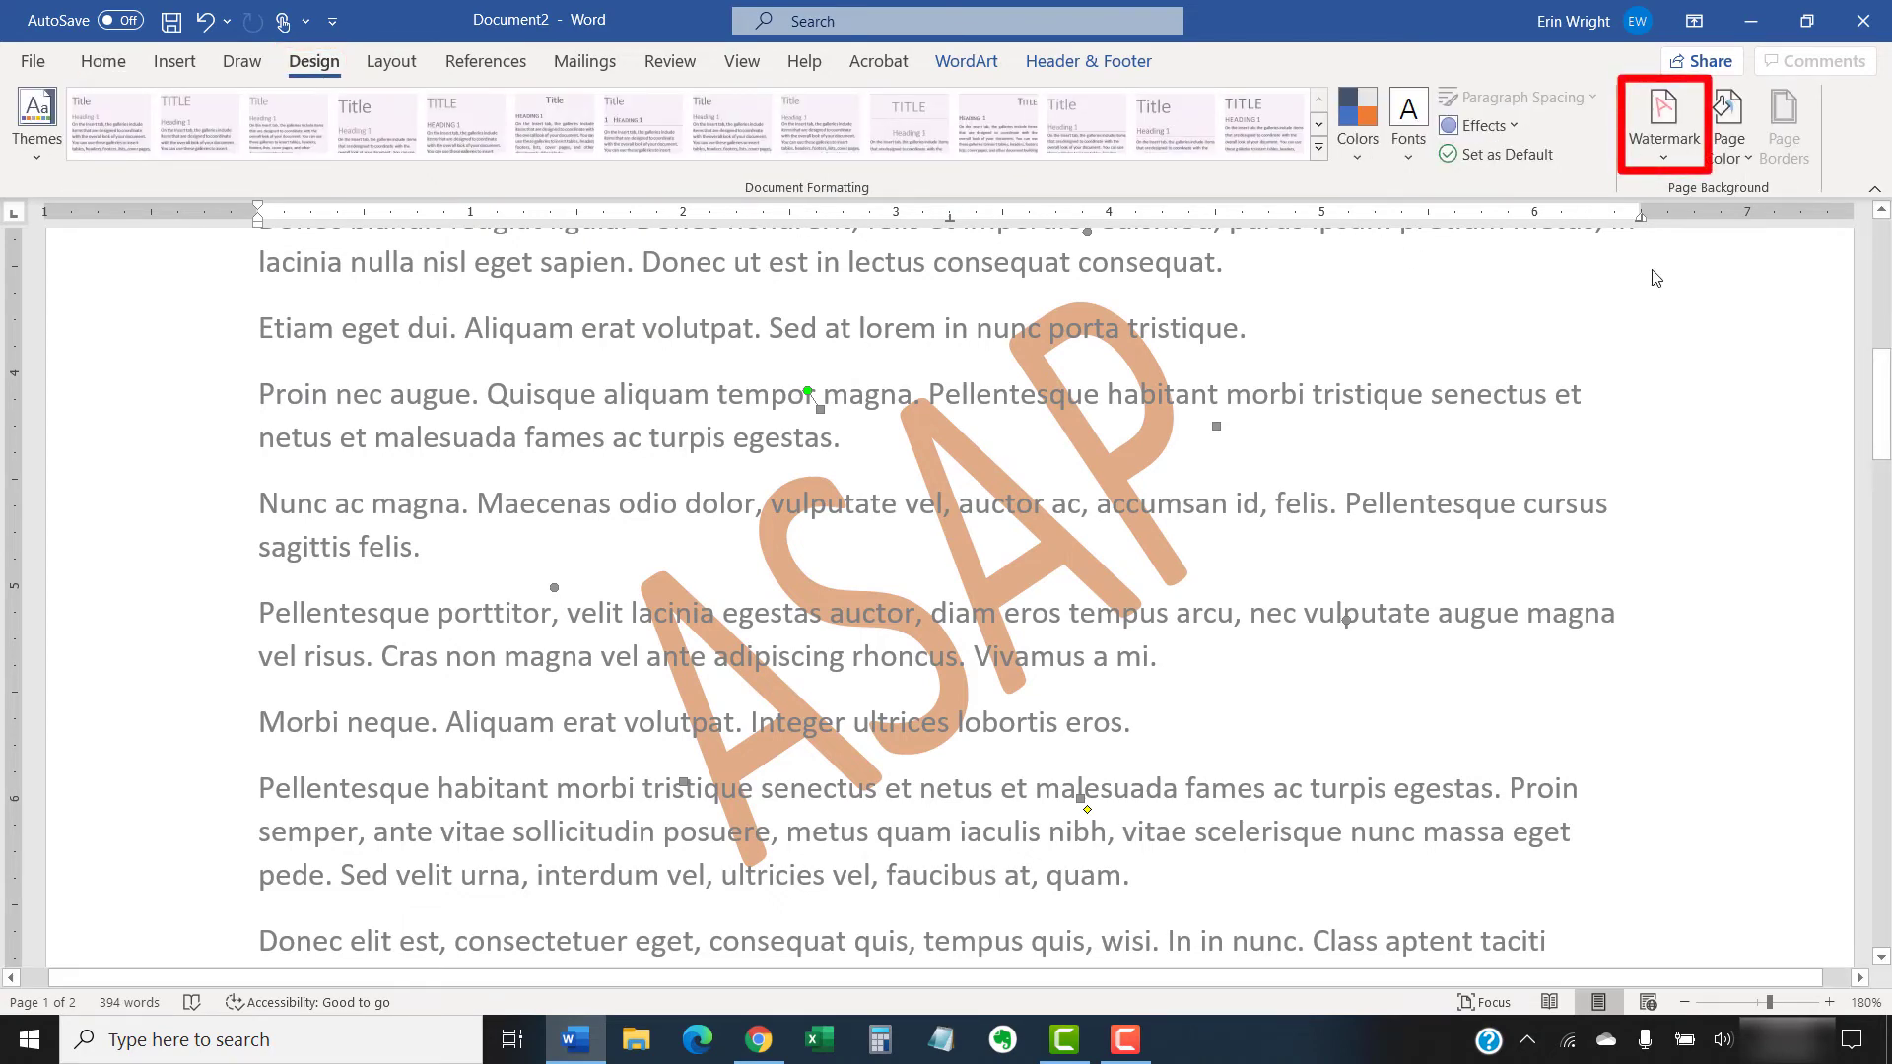
left_click(1663, 152)
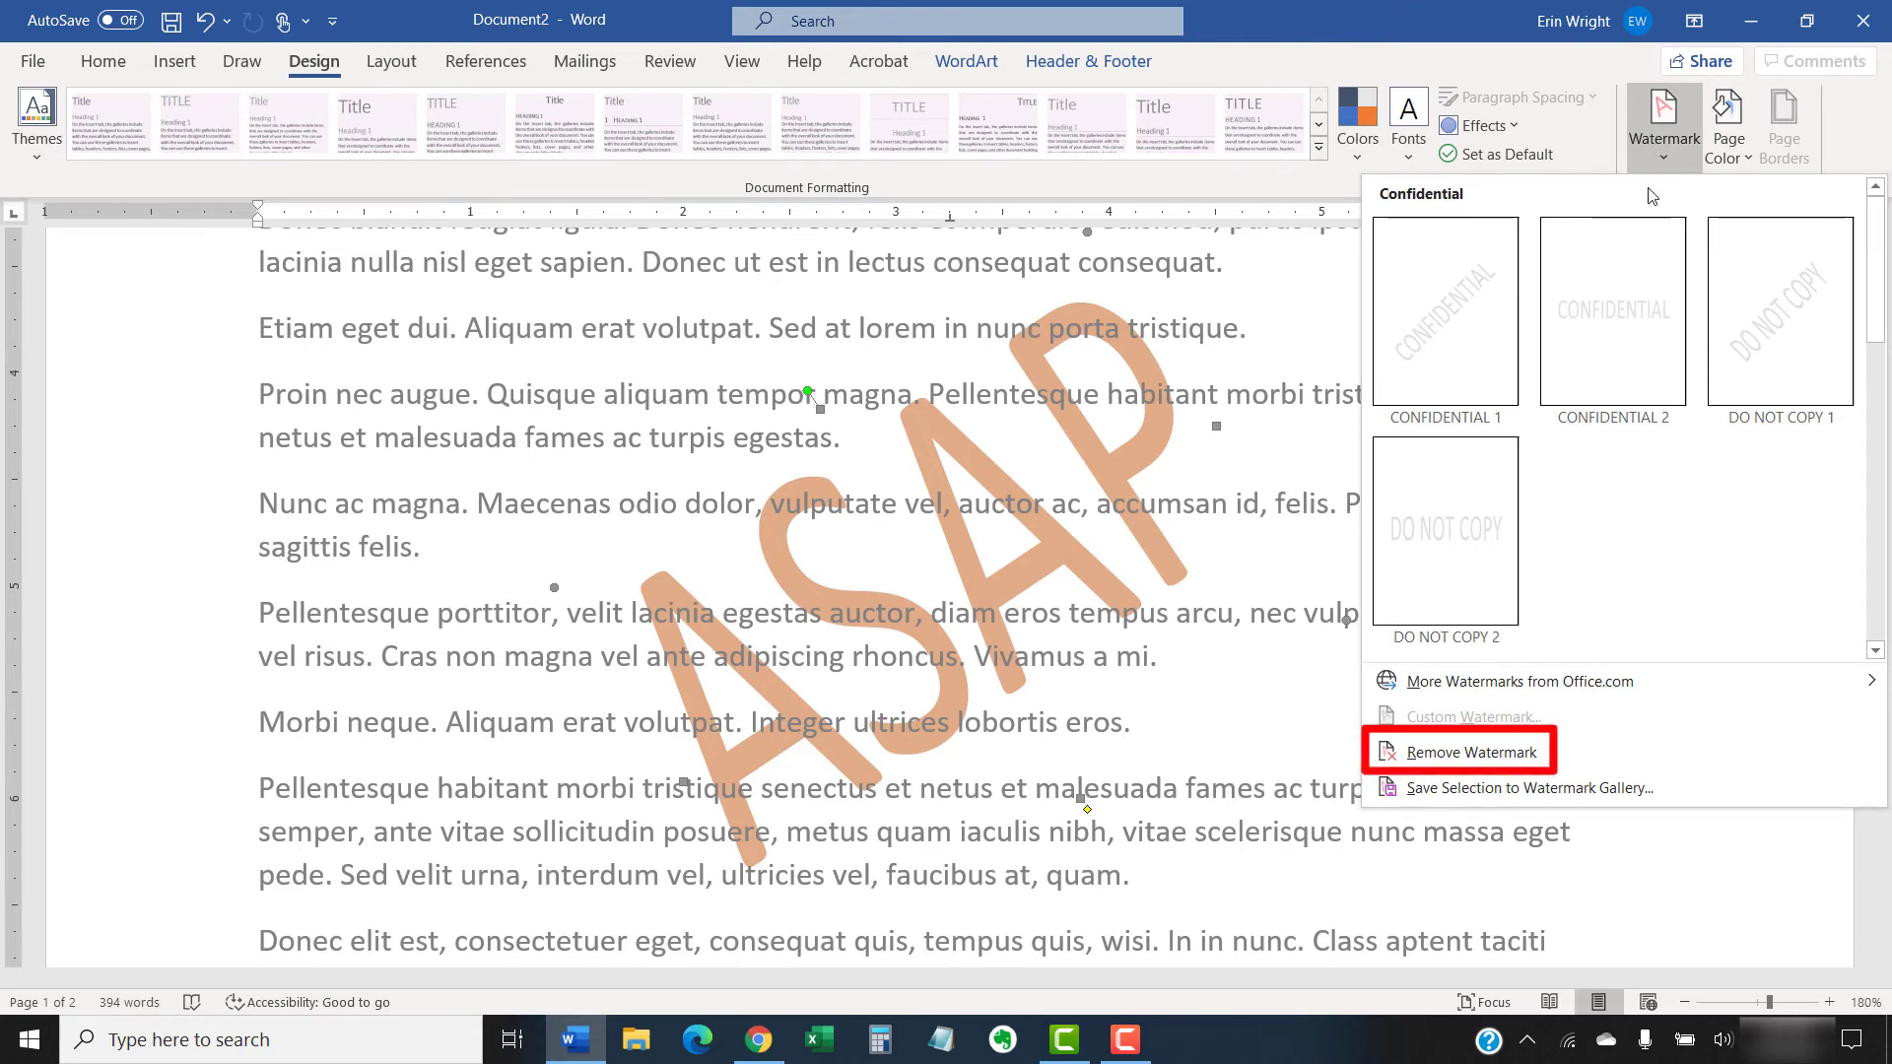
left_click(1580, 754)
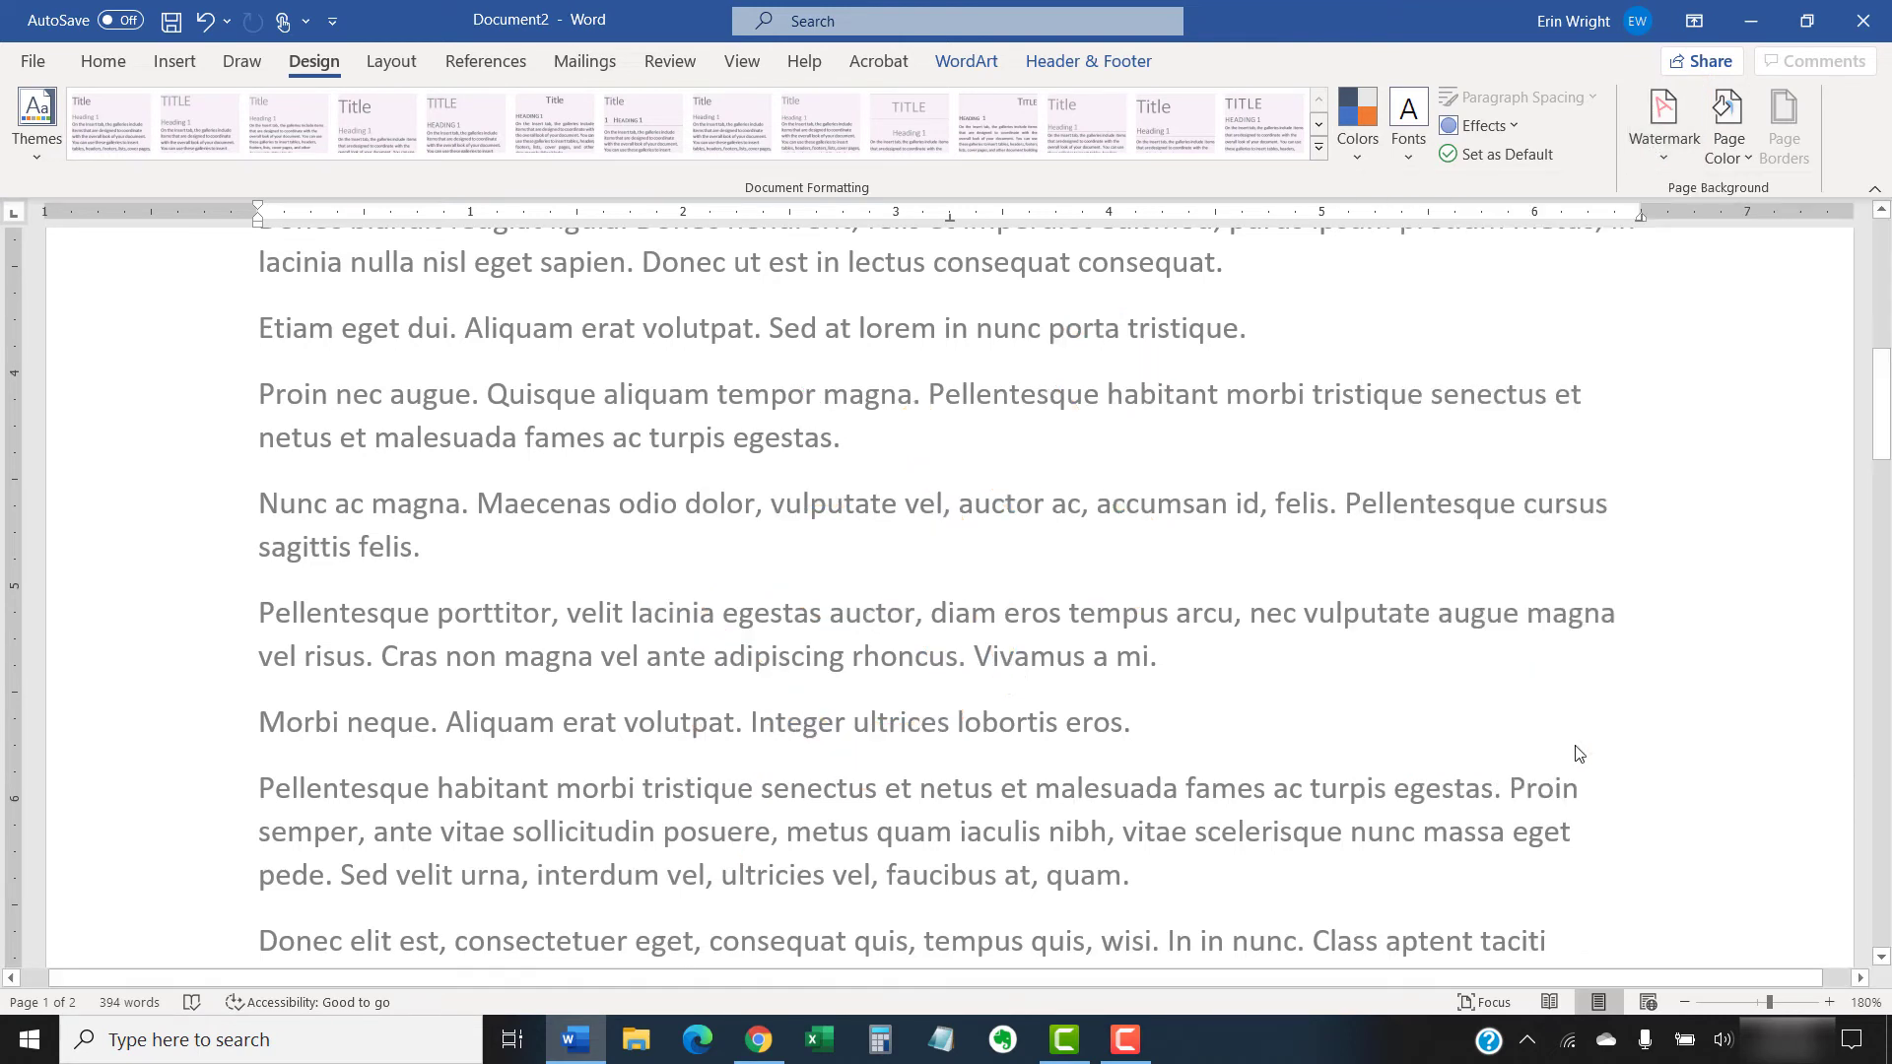